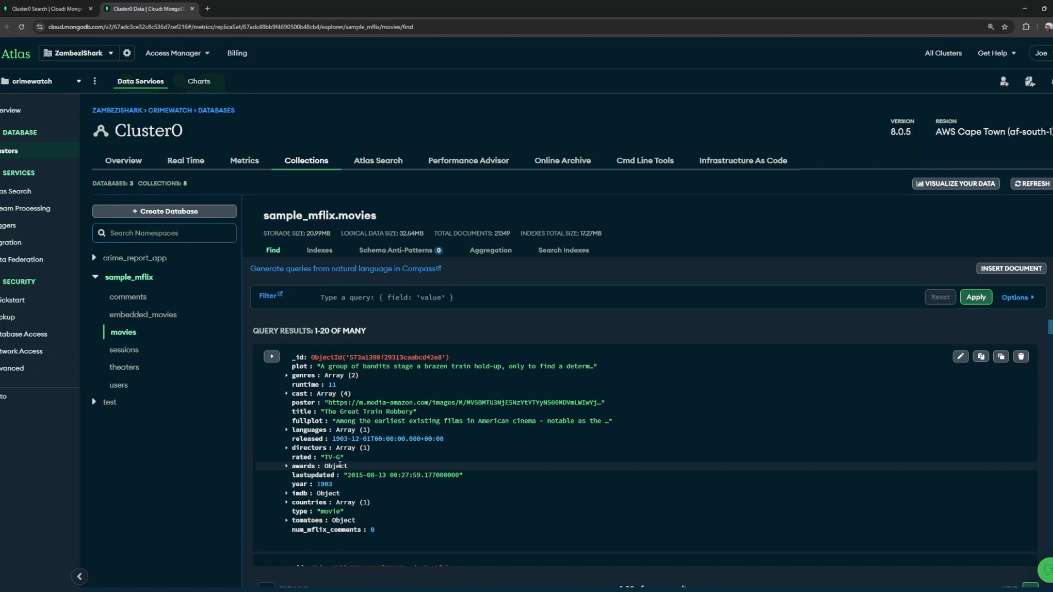
{"action": "scroll", "coordinate": [346, 463], "scroll_direction": "down", "scroll_amount": 2}
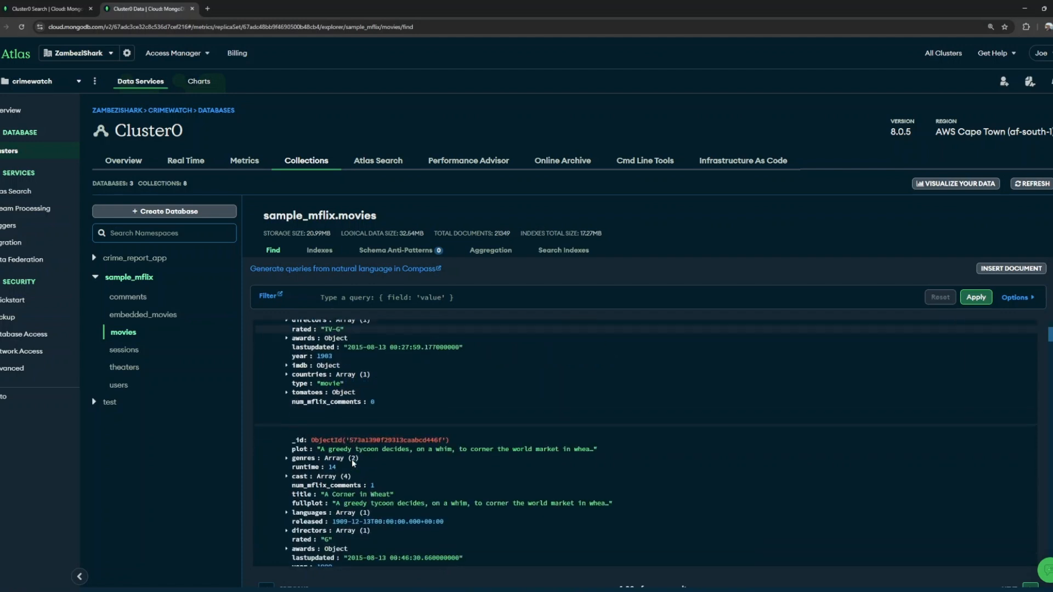
{"action": "scroll", "coordinate": [353, 459], "scroll_direction": "up", "scroll_amount": 2}
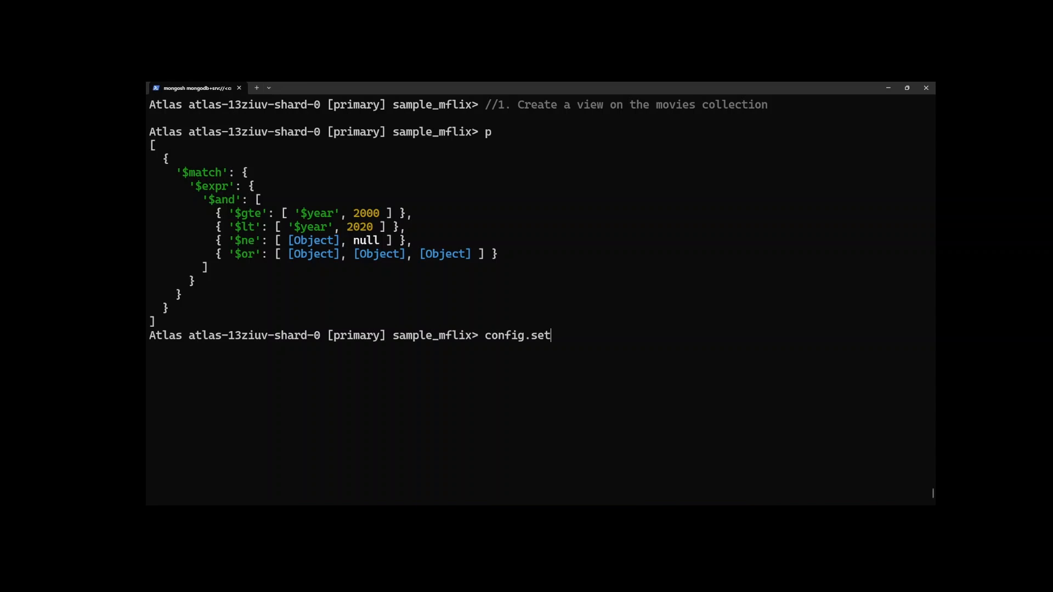
In mongosh, complete and run the config.set command that sets "inspectDepth" to Infinity.
{"action": "type", "text": "(\"insope"}
{"action": "key", "text": "BackSpace"}
{"action": "key", "text": "BackSpace"}
{"action": "key", "text": "BackSpace"}
{"action": "type", "text": "pectDepth"}
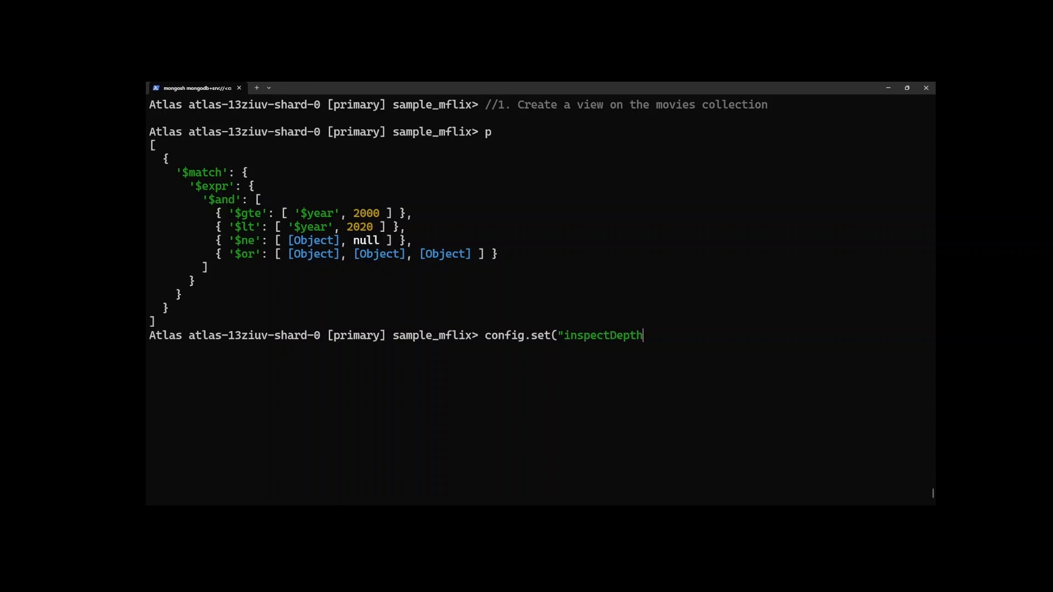
{"action": "type", "text": "\",Infinity)"}
{"action": "key", "text": "Return"}
Print the pipeline variable p at full depth and examine its $match stage.
{"action": "type", "text": "p"}
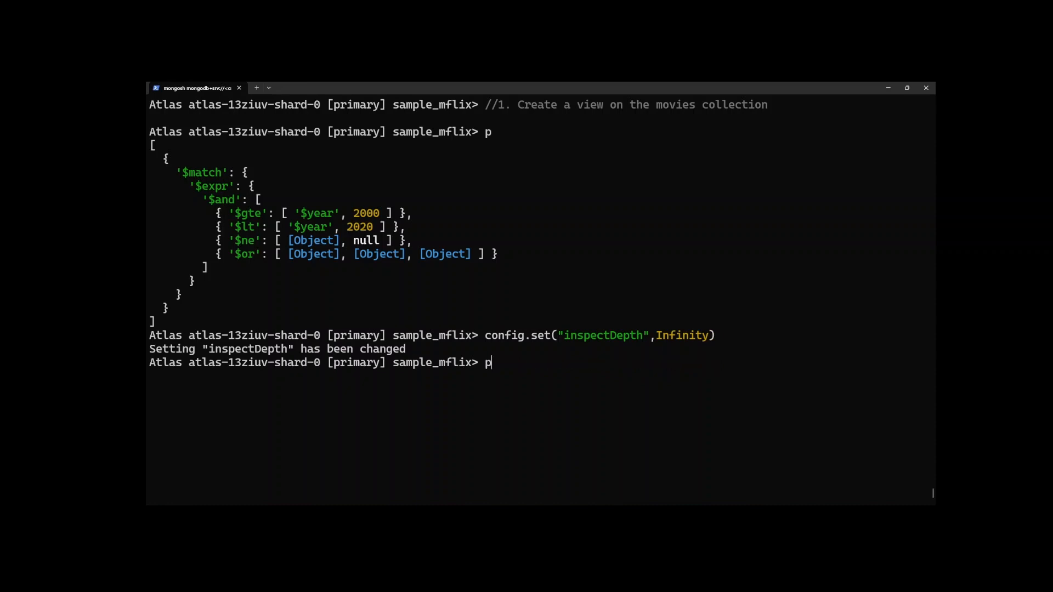
{"action": "key", "text": "Return"}
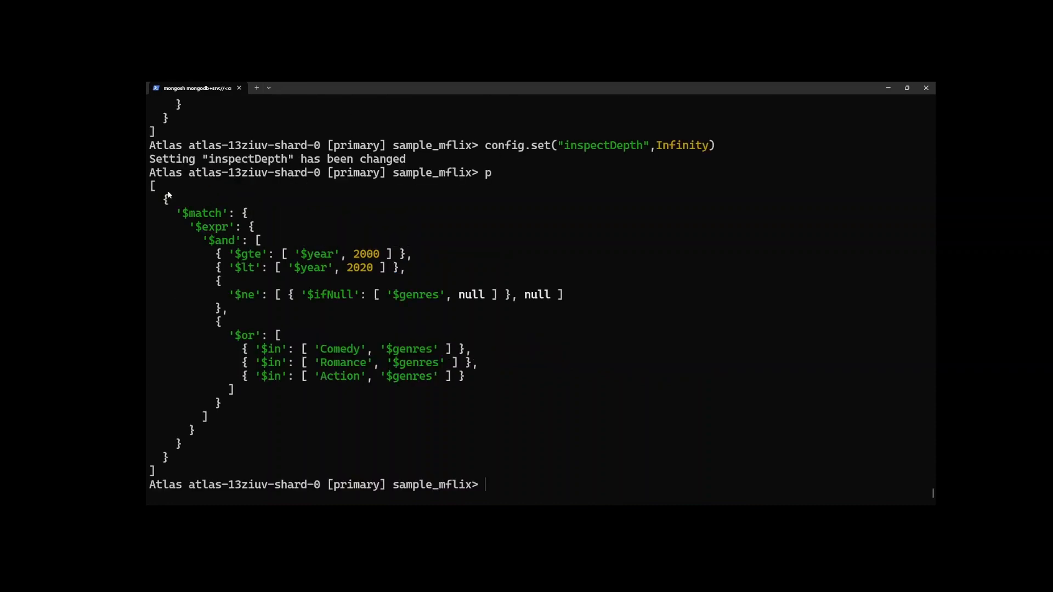
{"action": "left_click_drag", "start_coordinate": [160, 200], "coordinate": [221, 464]}
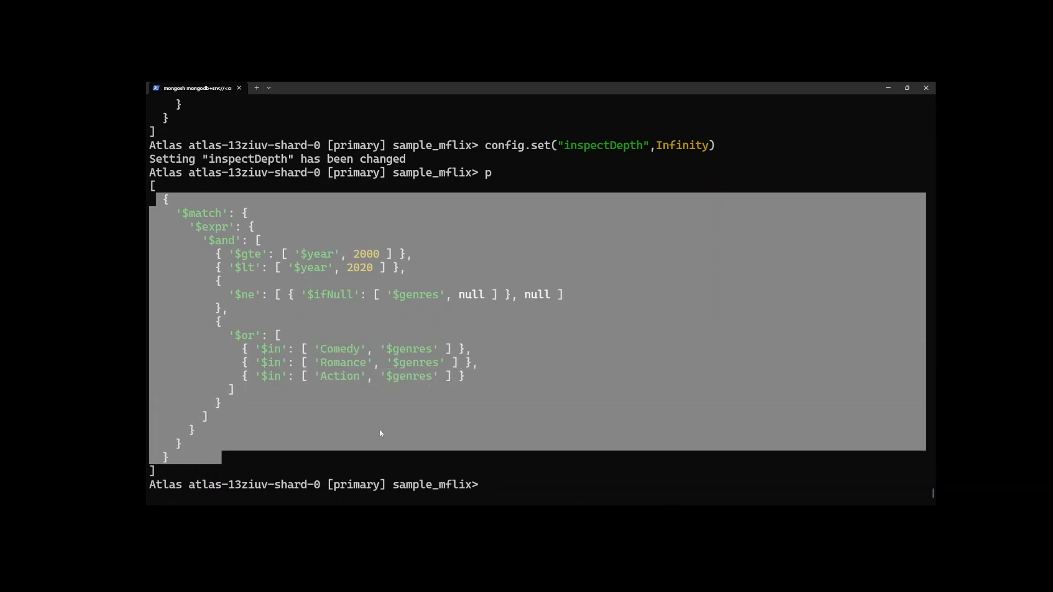
{"action": "left_click", "coordinate": [407, 414]}
{"action": "type", "text": "db.createView"}
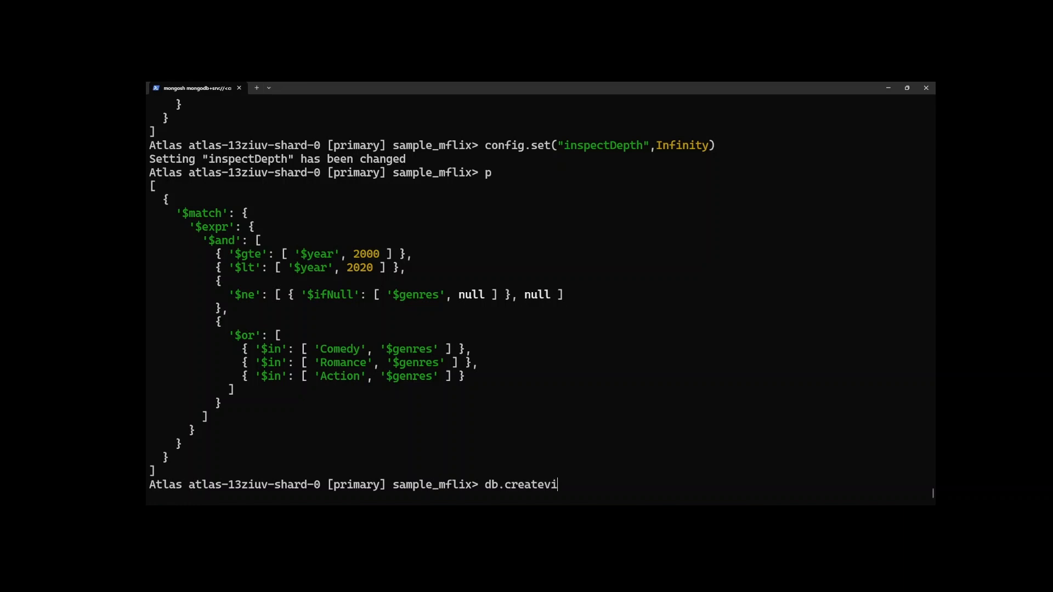
{"action": "type", "text": "(\"movies_last_20_years_vw\""}
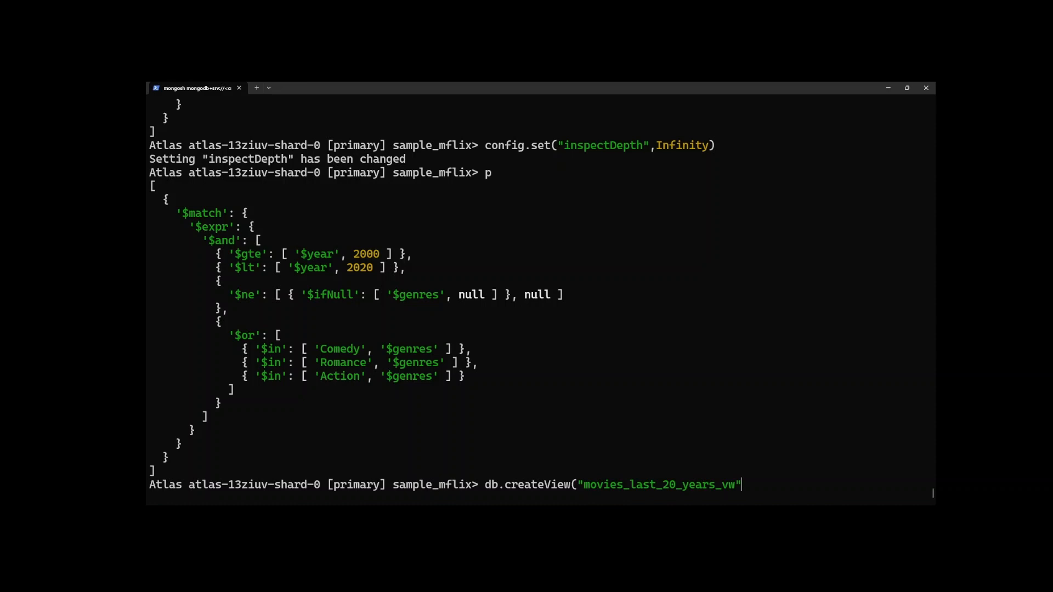
{"action": "type", "text": ",mov"}
{"action": "key", "text": "BackSpace"}
{"action": "key", "text": "BackSpace"}
{"action": "type", "text": "ovies\"\",p"}
{"action": "key", "text": "BackSpace"}
{"action": "key", "text": "BackSpace"}
{"action": "key", "text": "BackSpace"}
{"action": "key", "text": "BackSpace"}
{"action": "key", "text": "BackSpace"}
{"action": "key", "text": "BackSpace"}
{"action": "key", "text": "BackSpace"}
{"action": "key", "text": "BackSpace"}
{"action": "key", "text": "BackSpace"}
{"action": "key", "text": "BackSpace"}
{"action": "key", "text": "BackSpace"}
{"action": "key", "text": "BackSpace"}
{"action": "key", "text": "BackSpace"}
{"action": "key", "text": "BackSpace"}
{"action": "key", "text": "BackSpace"}
{"action": "key", "text": "BackSpace"}
{"action": "key", "text": "BackSpace"}
{"action": "key", "text": "BackSpace"}
{"action": "key", "text": "BackSpace"}
{"action": "key", "text": "BackSpace"}
{"action": "key", "text": "BackSpace"}
{"action": "key", "text": "BackSpace"}
{"action": "key", "text": "BackSpace"}
{"action": "key", "text": "BackSpace"}
{"action": "key", "text": "BackSpace"}
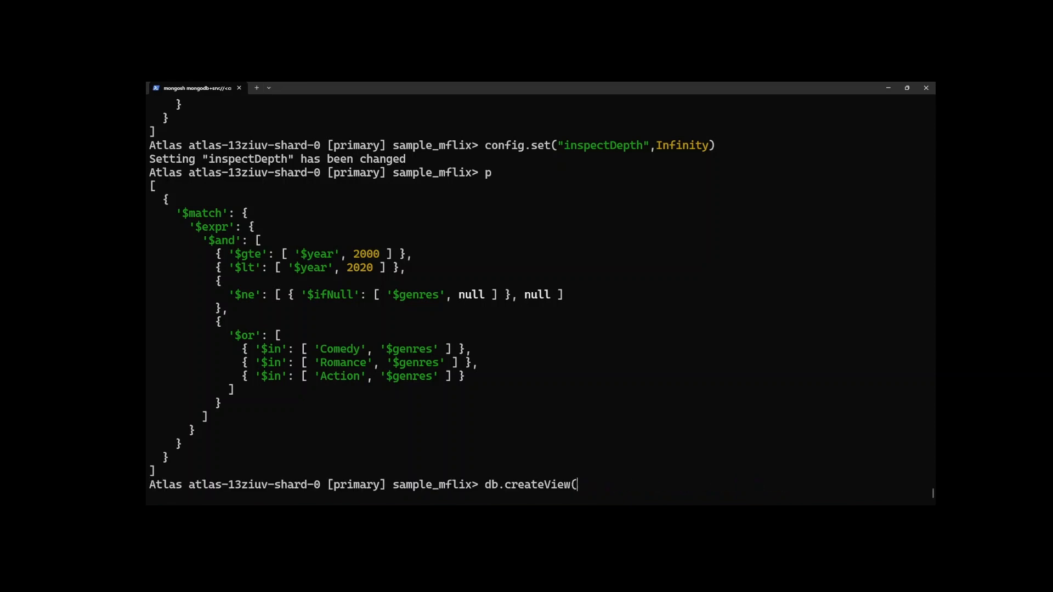
Show the help for db.createView and review its view name, source and pipeline arguments.
{"action": "type", "text": "help"}
{"action": "key", "text": "Return"}
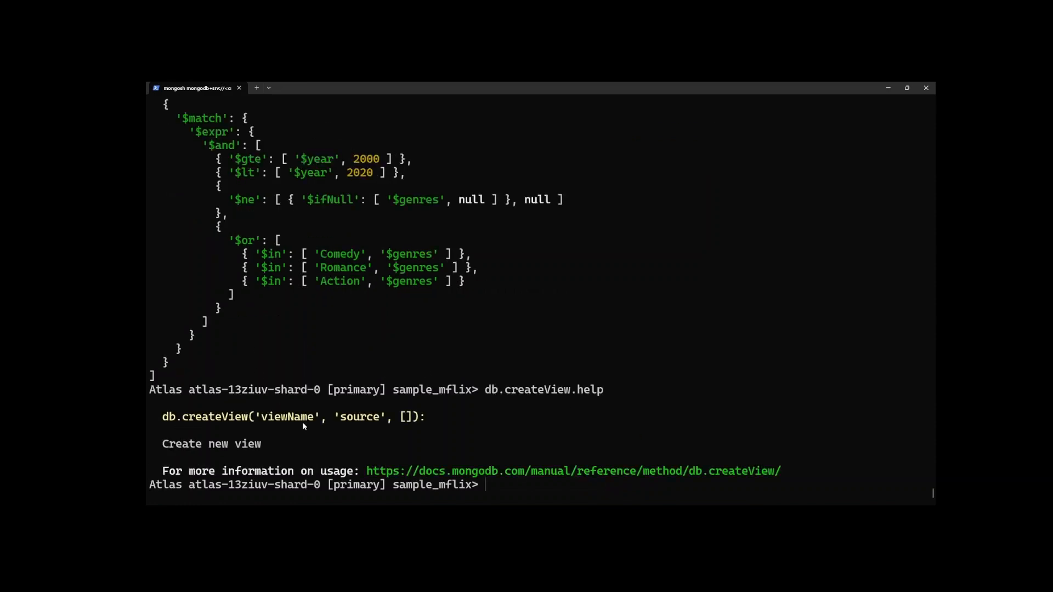
{"action": "left_click_drag", "start_coordinate": [314, 417], "coordinate": [262, 418]}
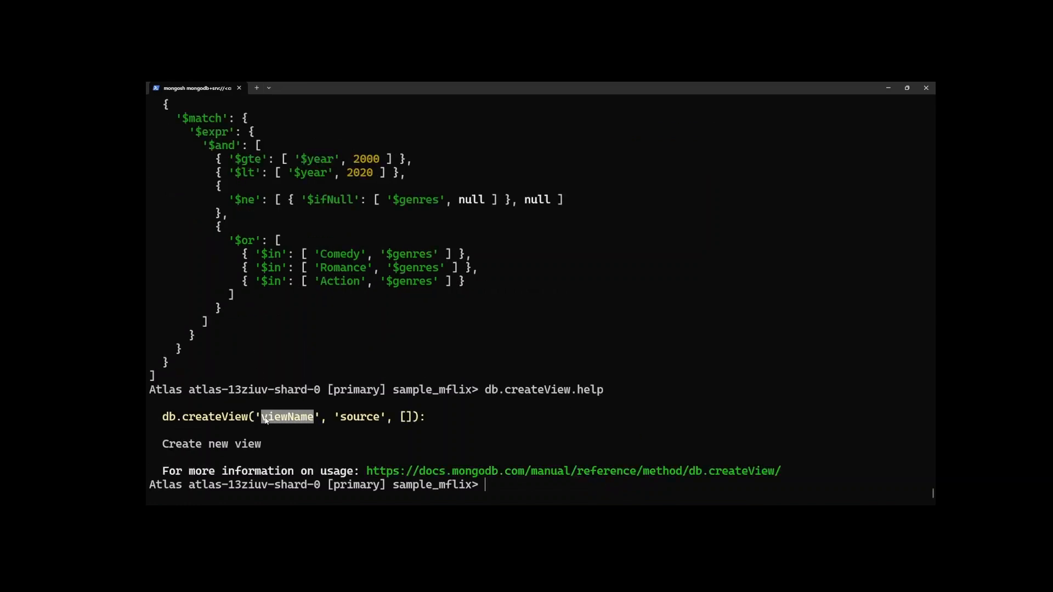
{"action": "left_click_drag", "start_coordinate": [391, 417], "coordinate": [336, 423]}
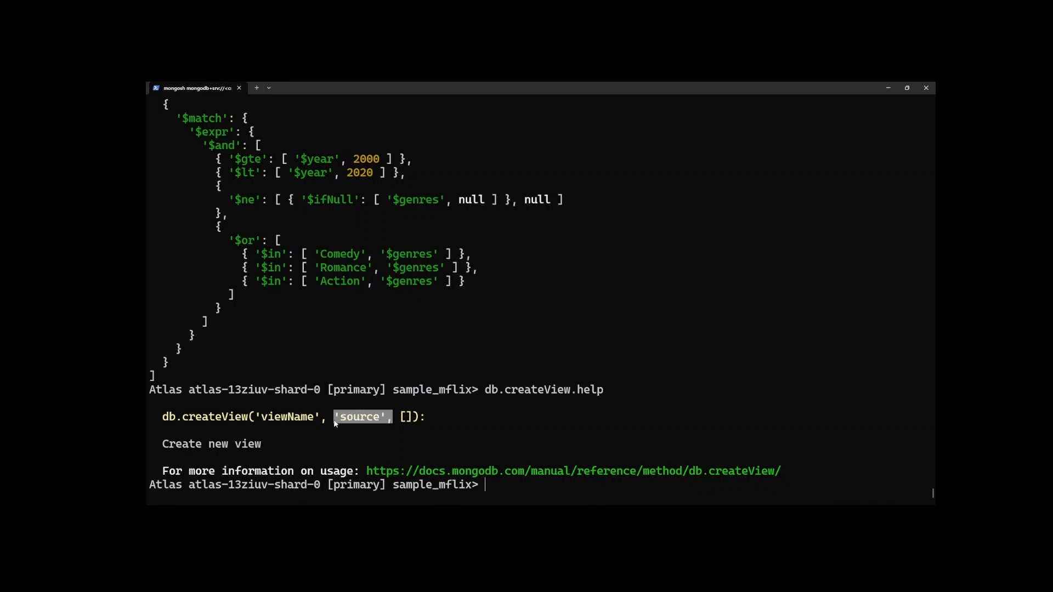
{"action": "left_click_drag", "start_coordinate": [419, 420], "coordinate": [398, 423]}
{"action": "left_click", "coordinate": [555, 436]}
Create a view called "movies_last_20_years_vw" on the "movies" collection with db.createView, using the pipeline variable p.
{"action": "type", "text": "db.creat"}
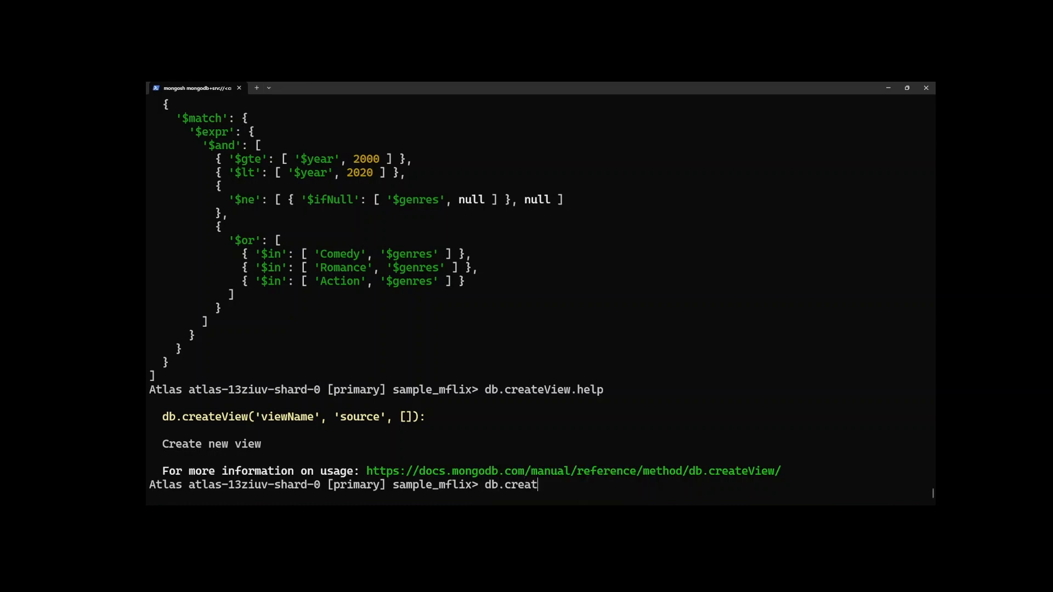
{"action": "type", "text": "eView(\""}
{"action": "key", "text": "BackSpace"}
{"action": "type", "text": "movies_last_20_years_vw"}
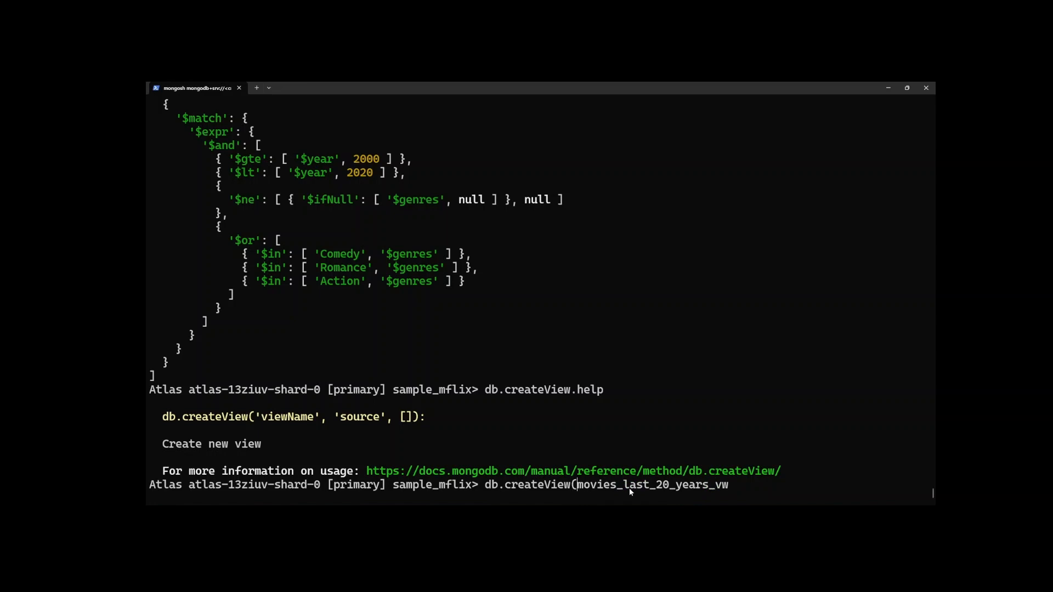
{"action": "type", "text": "\""}
{"action": "key", "text": "End"}
{"action": "type", "text": "\","}
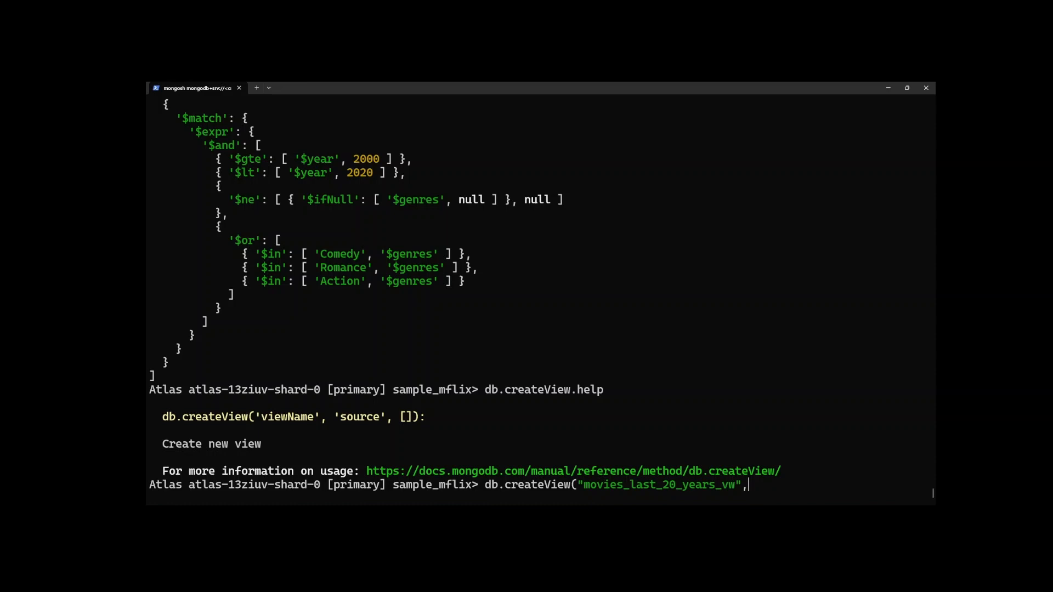
{"action": "type", "text": "\"movies\",p)"}
{"action": "key", "text": "Return"}
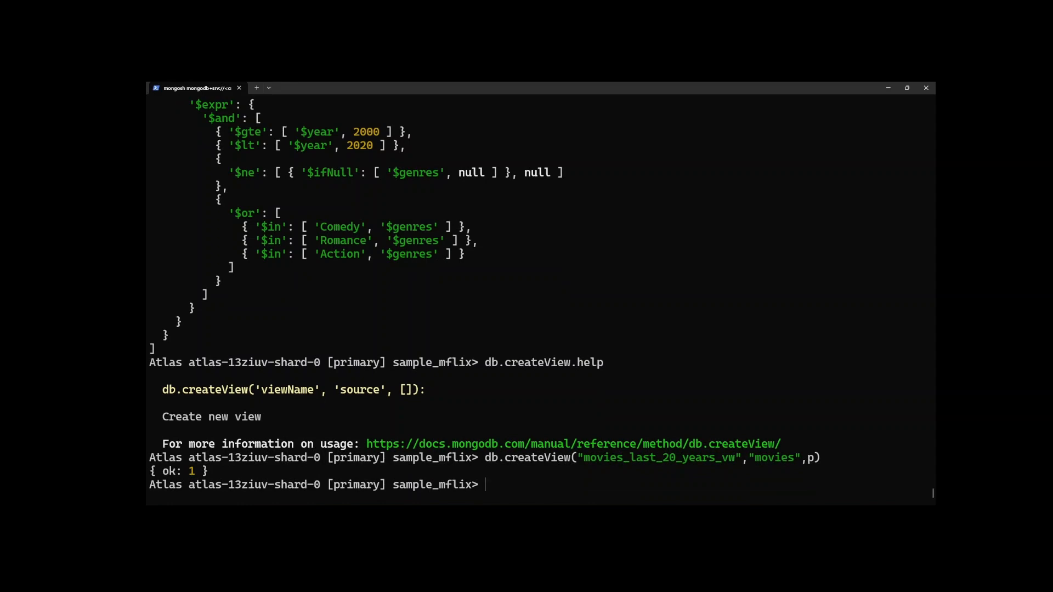
List the database's collections and check the entry for movies_last_20_years_vw.
{"action": "type", "text": "shw"}
{"action": "key", "text": "BackSpace"}
{"action": "type", "text": "ow collections"}
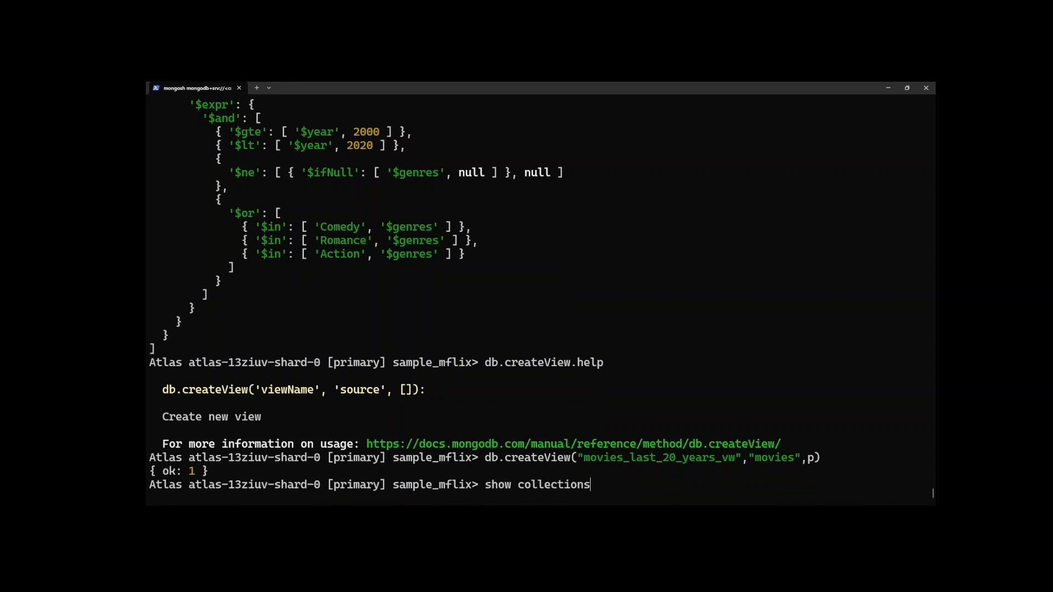
{"action": "key", "text": "Return"}
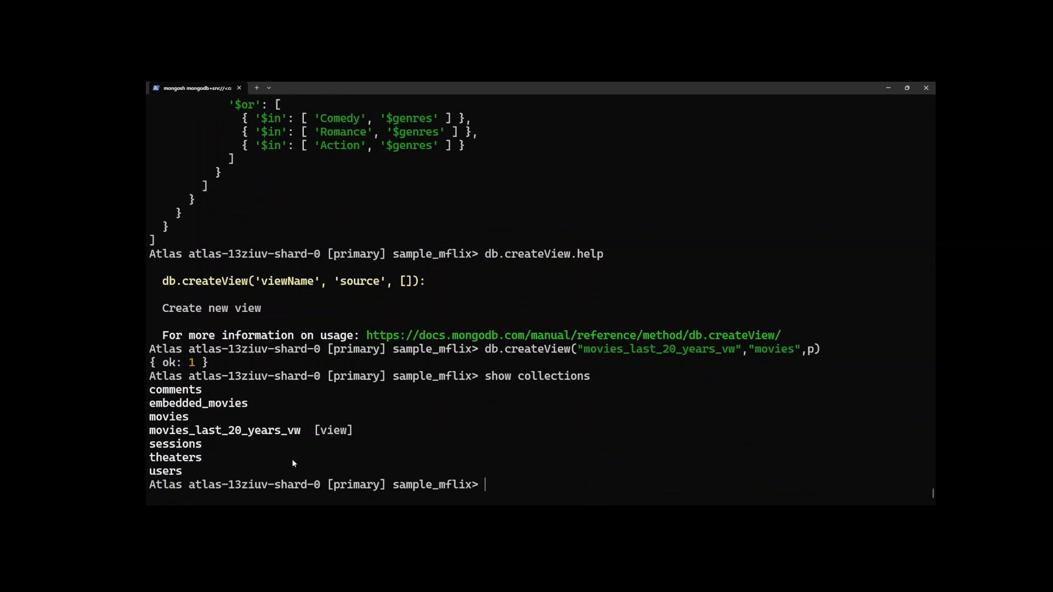
{"action": "left_click_drag", "start_coordinate": [355, 433], "coordinate": [147, 431]}
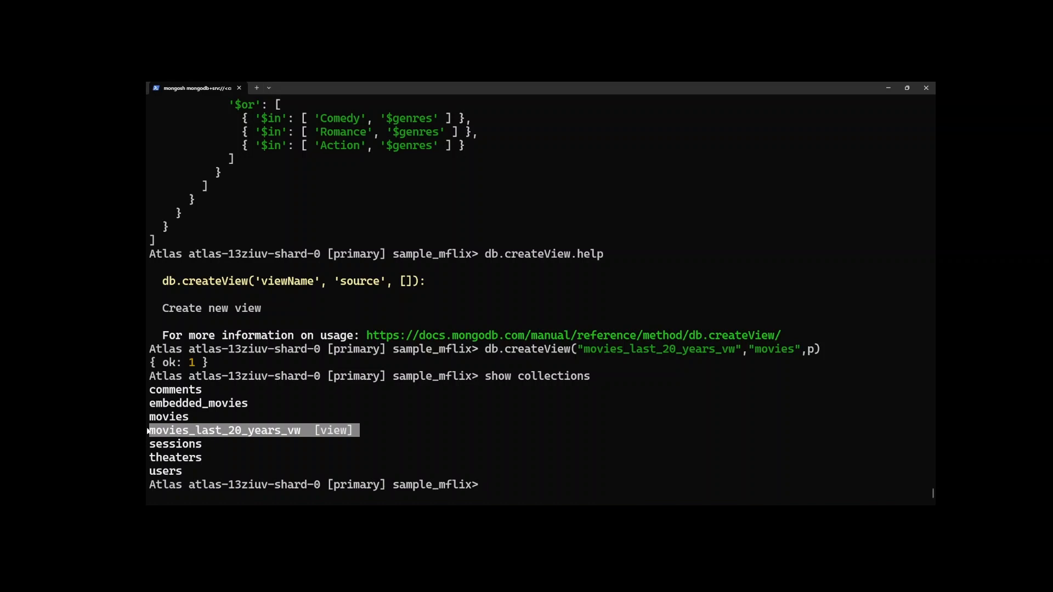
{"action": "left_click", "coordinate": [411, 429]}
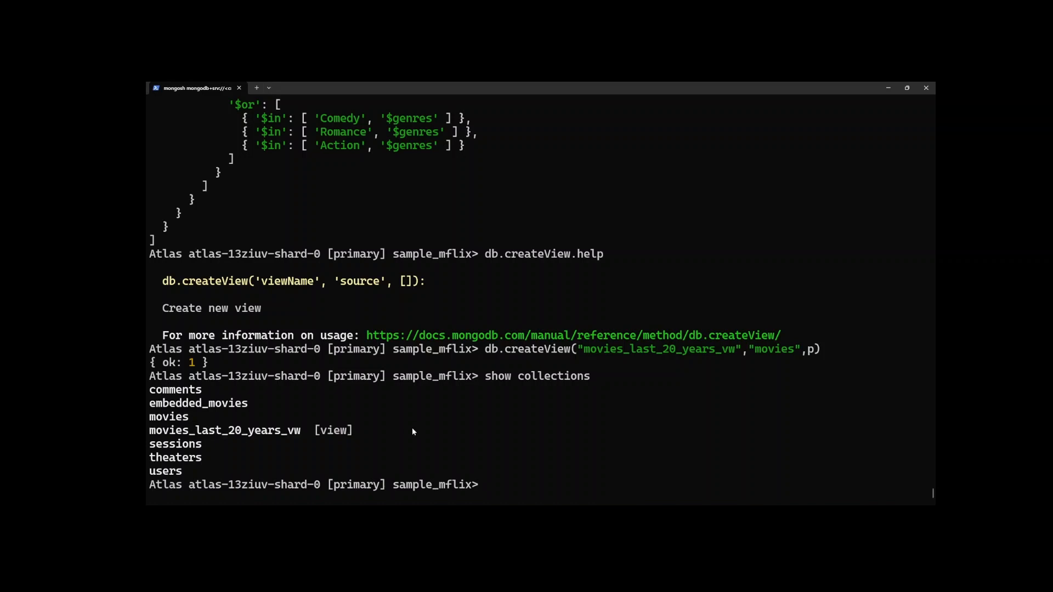
Run explain() on an unfiltered find() against the movies_last_20_years_vw view.
{"action": "type", "text": "db.movies_last_20_years_vw.find("}
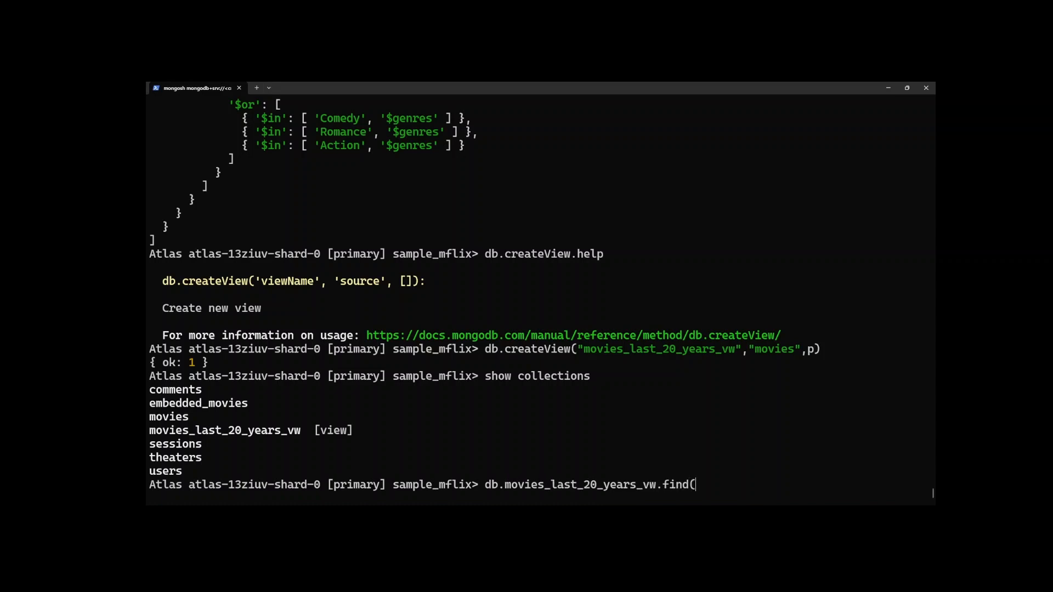
{"action": "type", "text": ").explain()"}
{"action": "key", "text": "Return"}
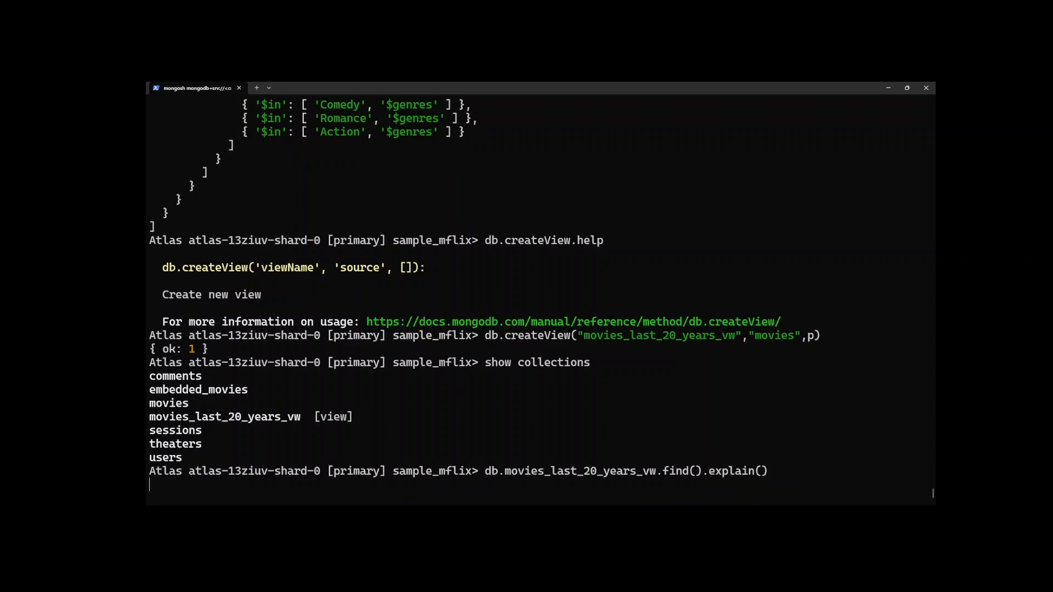
Examine the explain output, focusing on the aggregation pipeline in its command section.
{"action": "scroll", "coordinate": [342, 377], "scroll_direction": "up", "scroll_amount": 10}
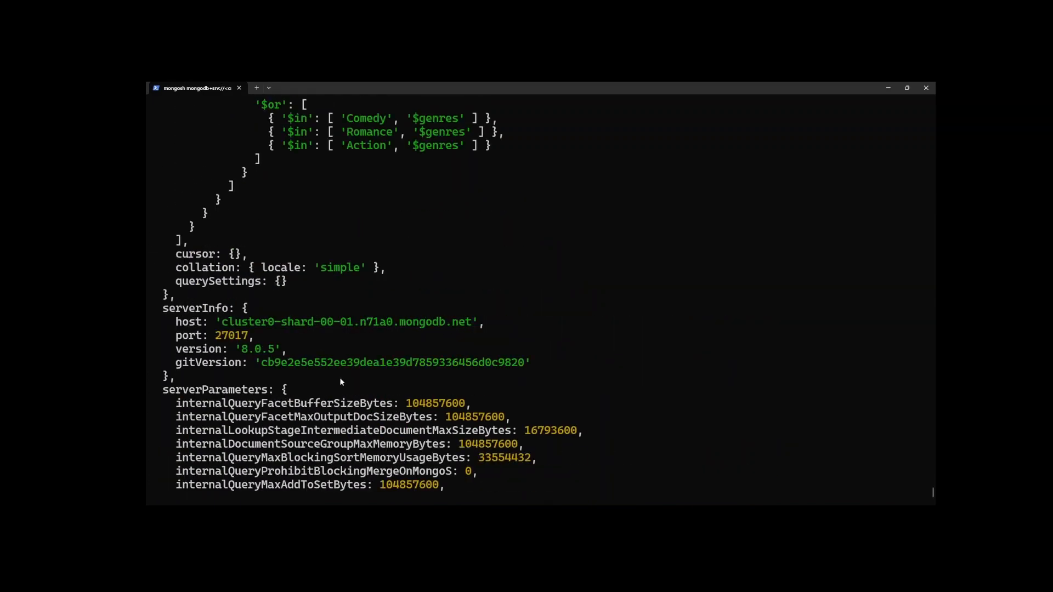
{"action": "scroll", "coordinate": [343, 376], "scroll_direction": "down", "scroll_amount": 1}
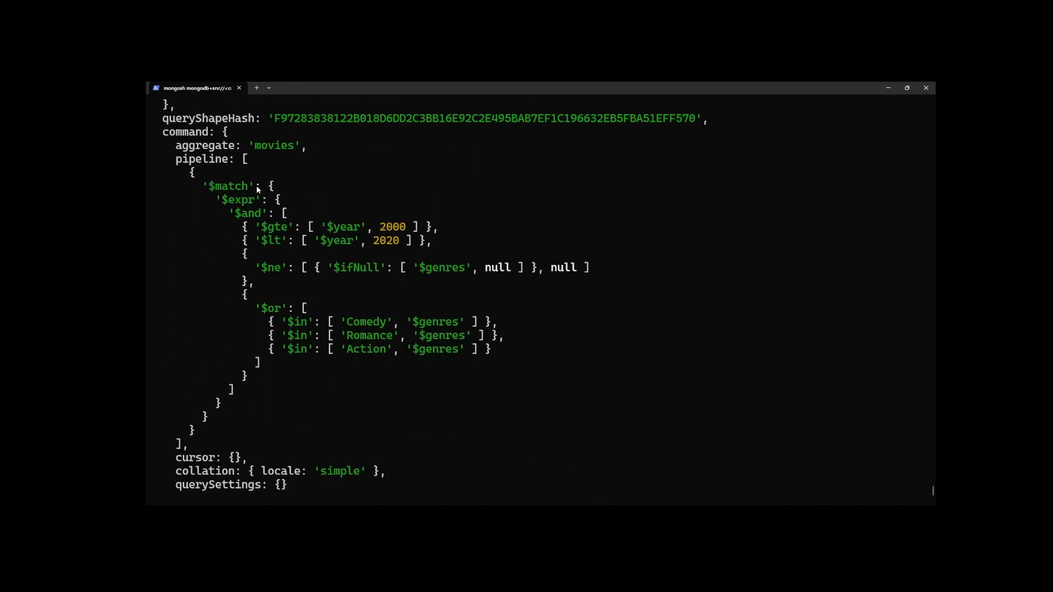
{"action": "left_click_drag", "start_coordinate": [177, 159], "coordinate": [183, 446]}
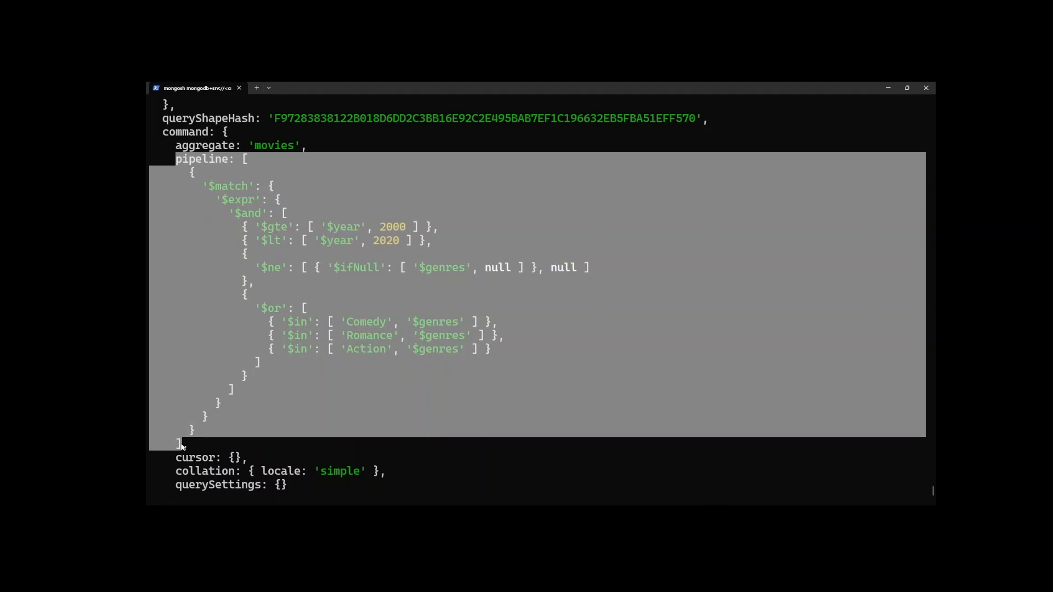
{"action": "left_click", "coordinate": [466, 336]}
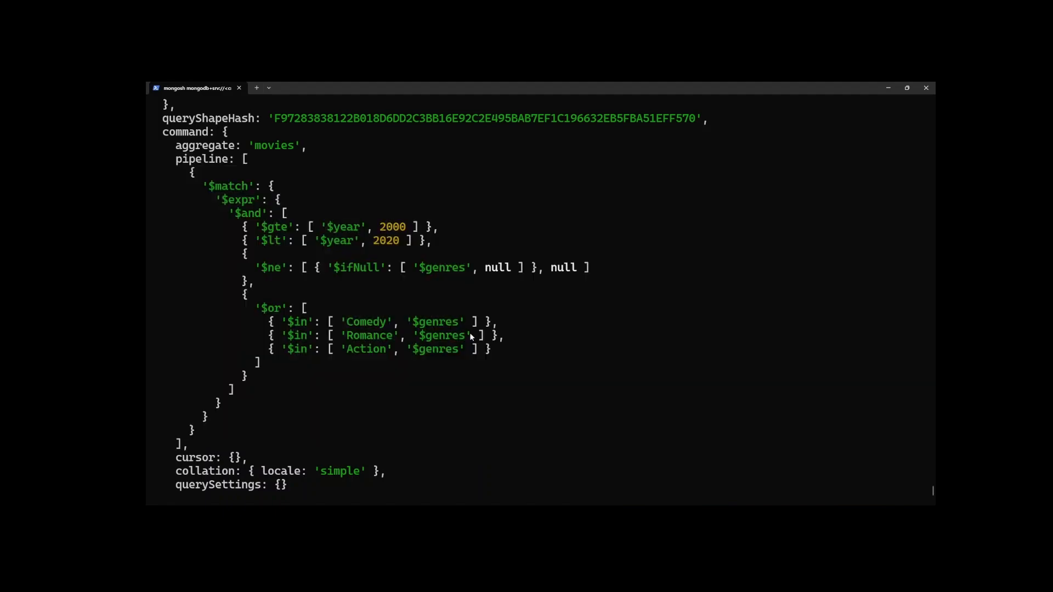
{"action": "scroll", "coordinate": [471, 332], "scroll_direction": "down", "scroll_amount": 9}
{"action": "scroll", "coordinate": [473, 337], "scroll_direction": "down", "scroll_amount": 1}
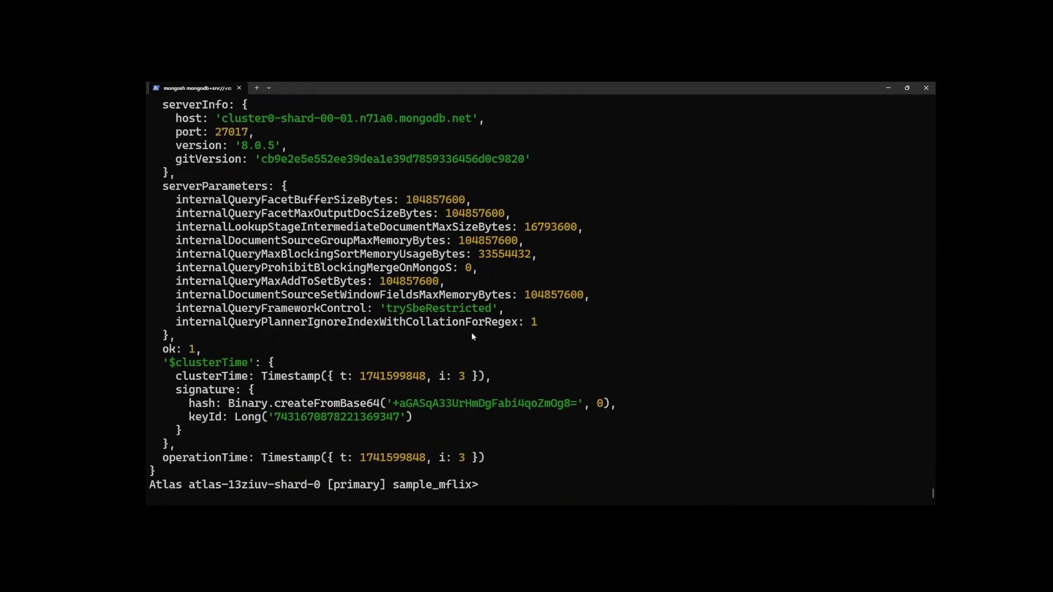
{"action": "scroll", "coordinate": [474, 337], "scroll_direction": "up", "scroll_amount": 6}
{"action": "scroll", "coordinate": [474, 337], "scroll_direction": "down", "scroll_amount": 6}
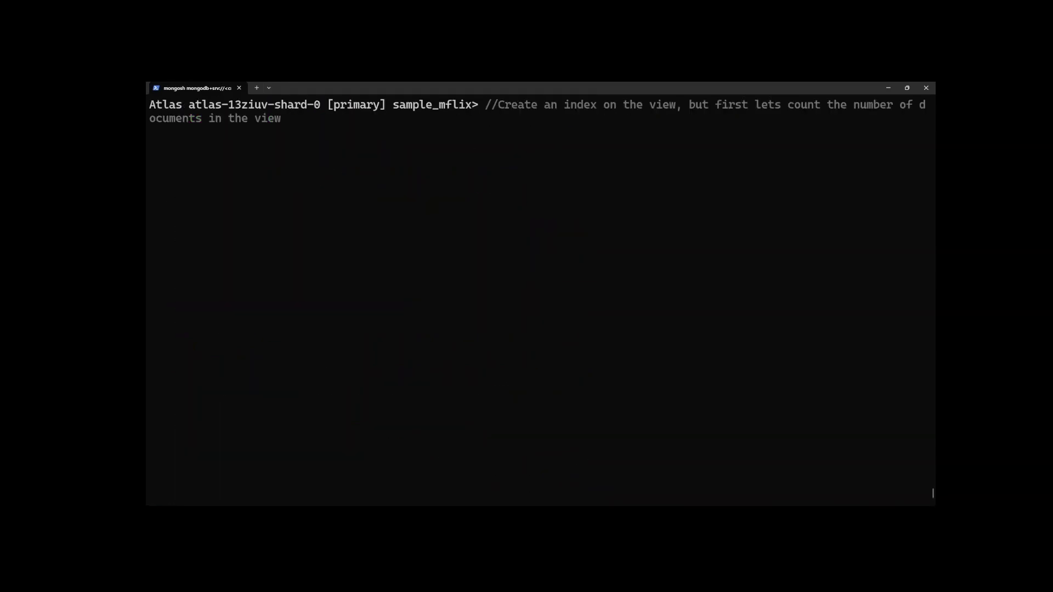
{"action": "key", "text": "Return"}
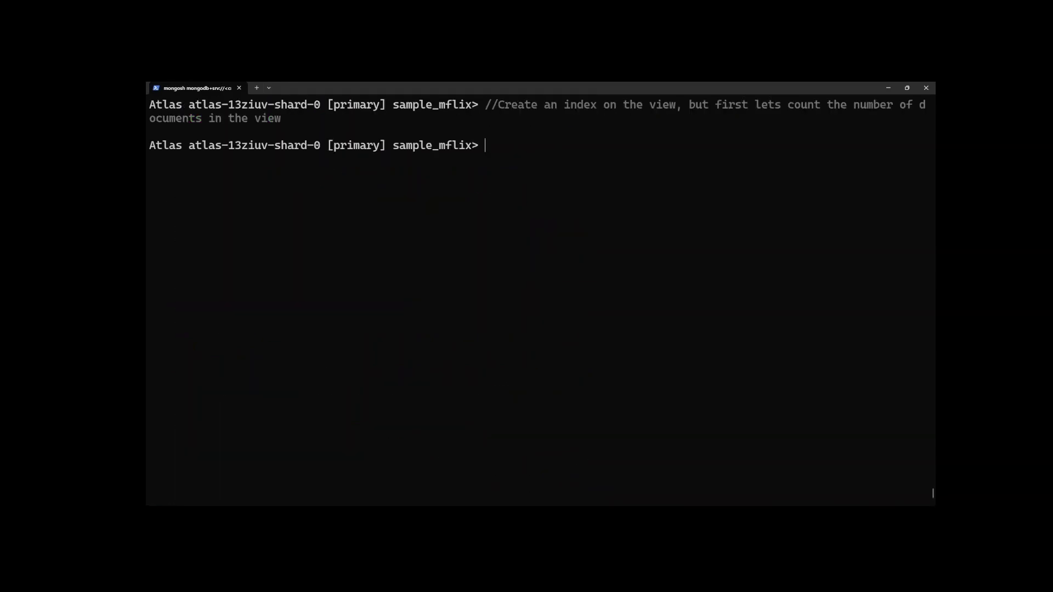
Count the documents in the movies_last_20_years_vw view with countDocuments().
{"action": "type", "text": "db.movies_"}
{"action": "key", "text": "Tab"}
{"action": "type", "text": ".count"}
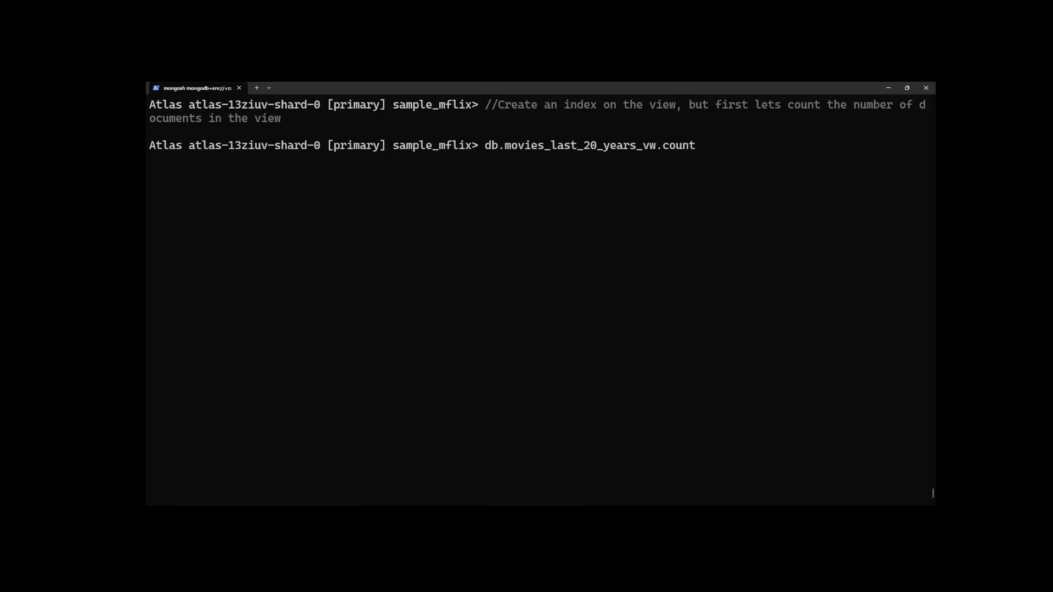
{"action": "type", "text": "D"}
{"action": "key", "text": "Tab"}
{"action": "type", "text": "()"}
{"action": "key", "text": "Return"}
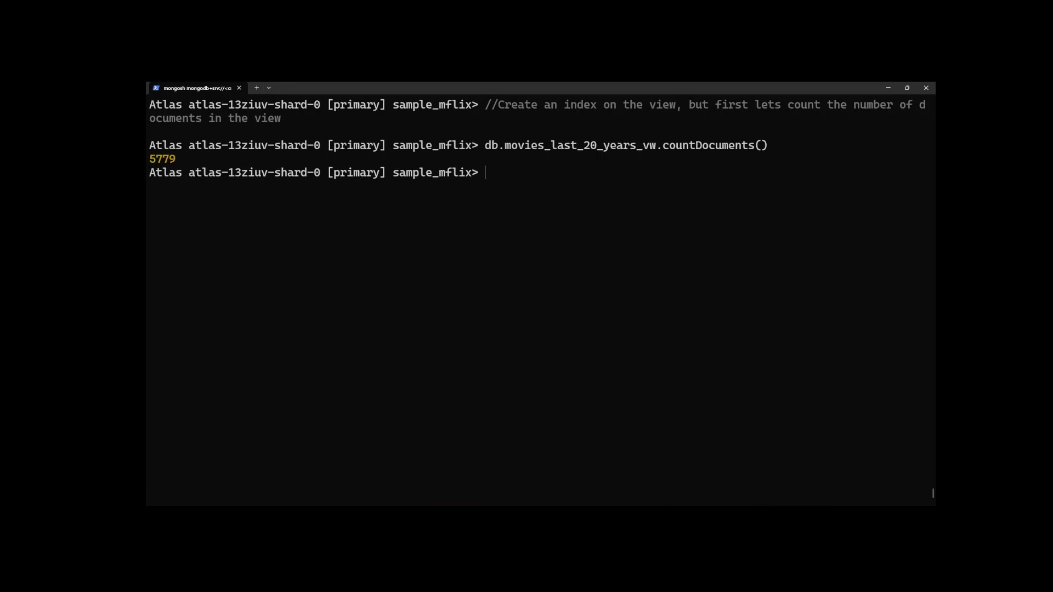
Count the documents in the movies collection with countDocuments() and compare the result with the view's count.
{"action": "type", "text": "db.movies.countDocuments()"}
{"action": "key", "text": "Return"}
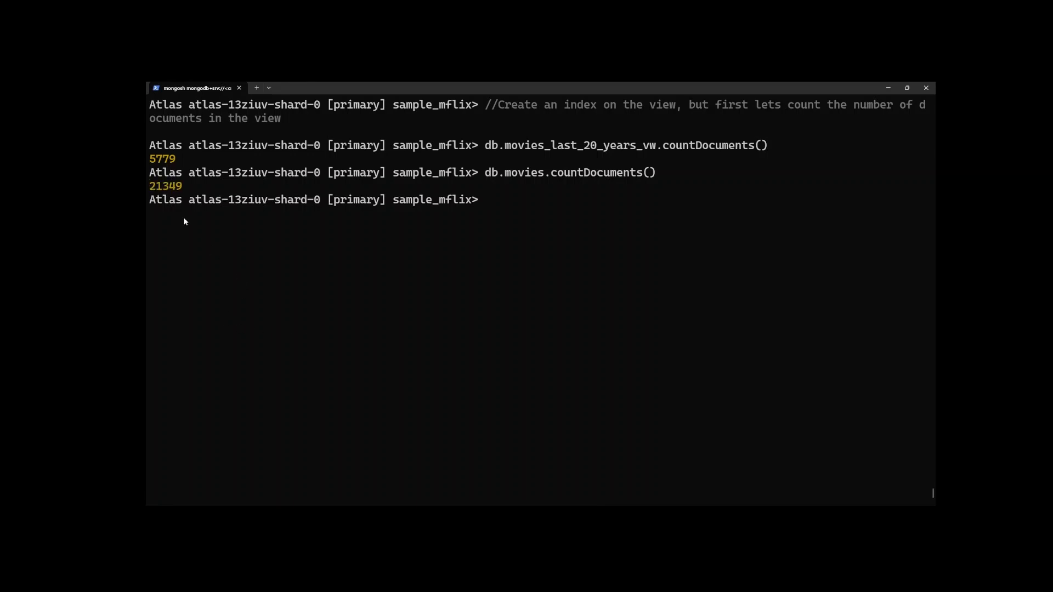
{"action": "left_click_drag", "start_coordinate": [185, 185], "coordinate": [148, 161]}
Enter the shell comment "//View has smaller number of documents so smaller resulting search index!!!".
{"action": "type", "text": "//View has smaller number ofd"}
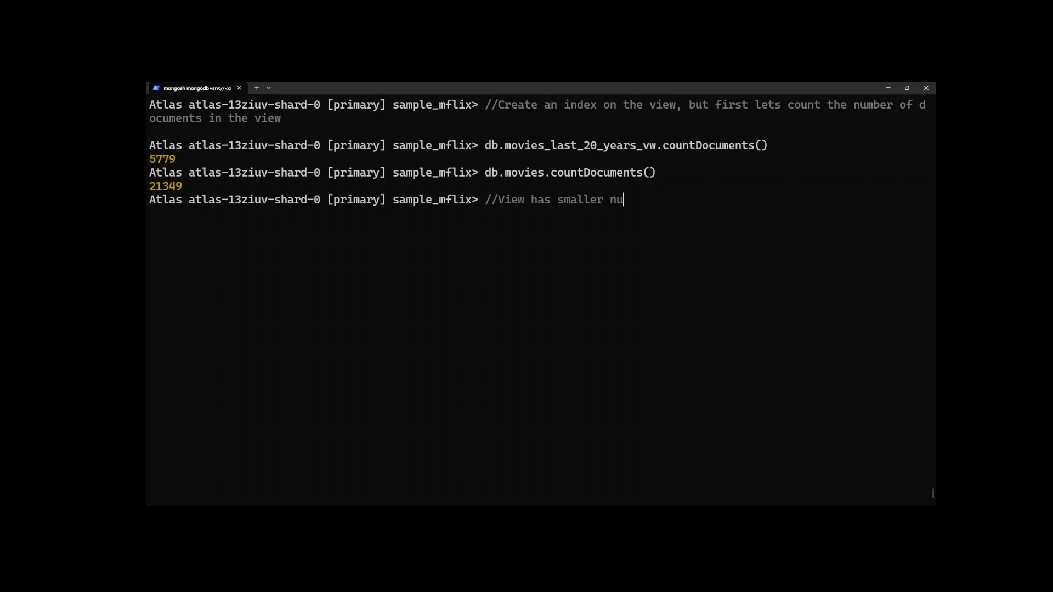
{"action": "key", "text": "BackSpace"}
{"action": "type", "text": "odcs"}
{"action": "key", "text": "BackSpace"}
{"action": "key", "text": "BackSpace"}
{"action": "key", "text": "BackSpace"}
{"action": "key", "text": "BackSpace"}
{"action": "type", "text": "documents "}
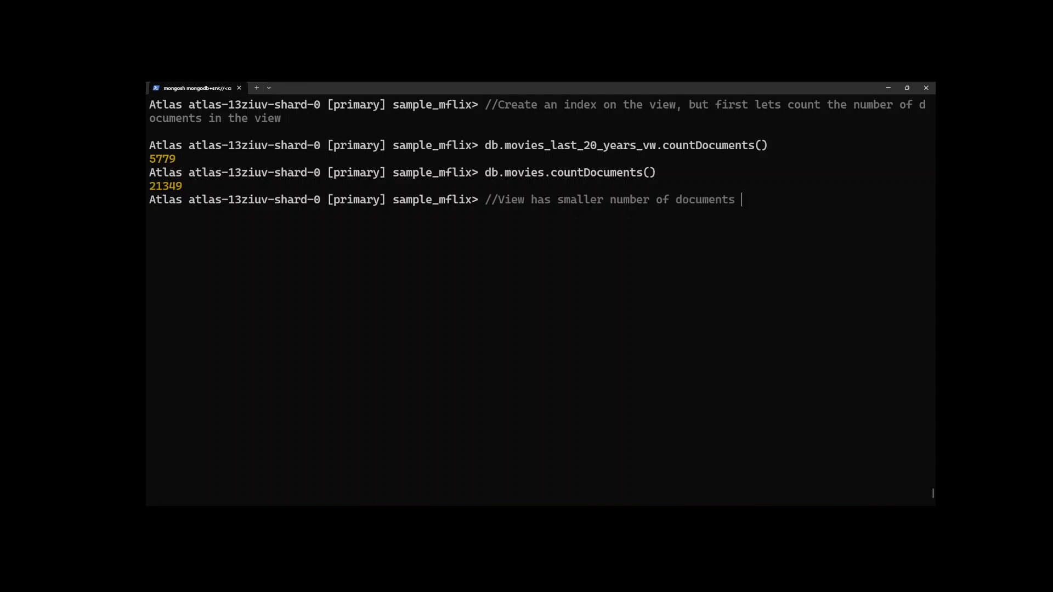
{"action": "type", "text": "so smaller re"}
{"action": "type", "text": "sulting search ind"}
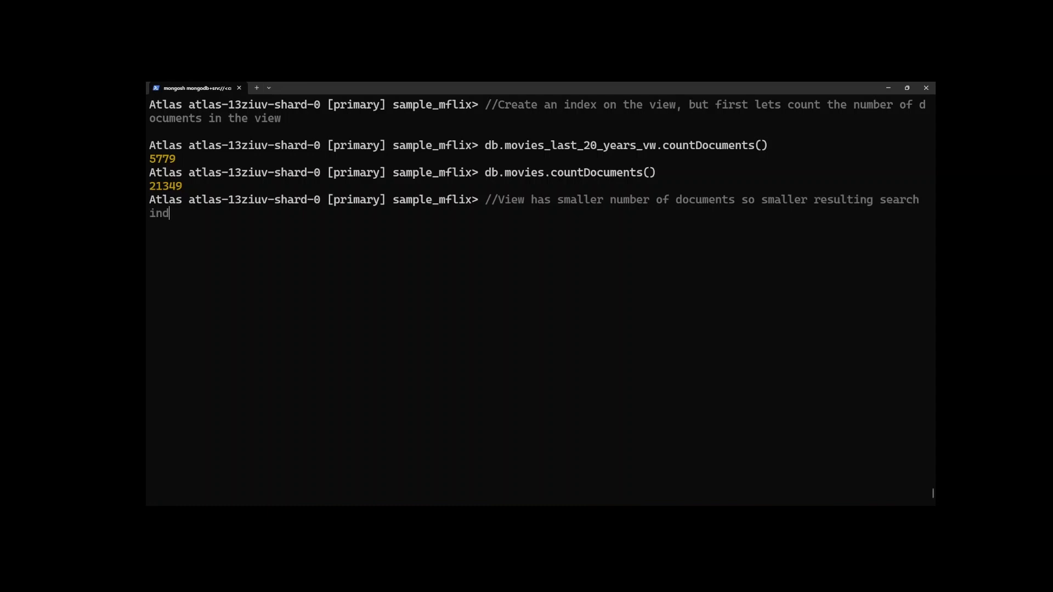
{"action": "type", "text": "ex!!!"}
{"action": "key", "text": "Return"}
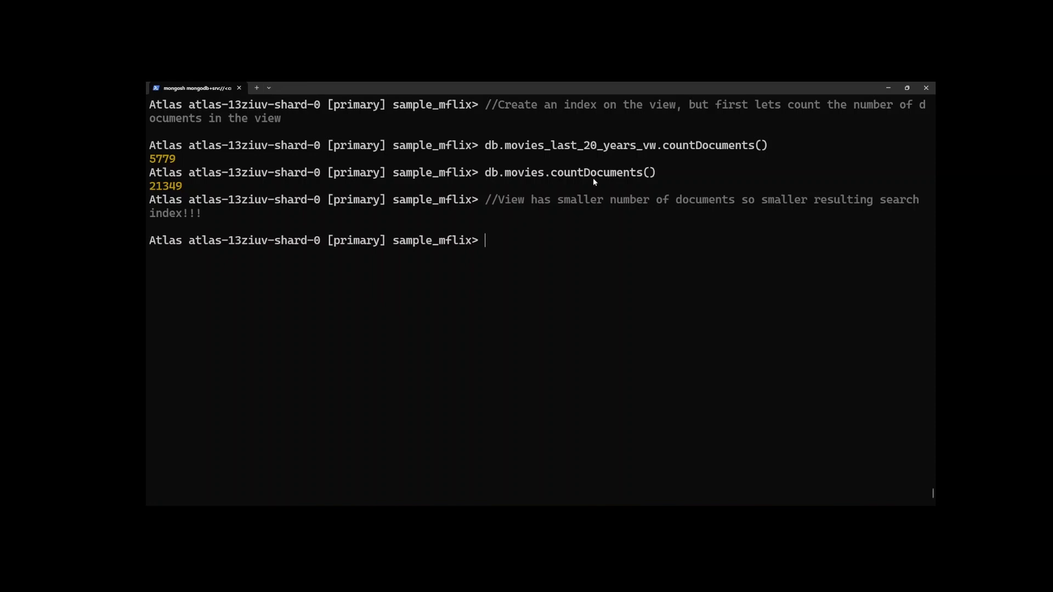
{"action": "left_click_drag", "start_coordinate": [777, 146], "coordinate": [490, 144]}
{"action": "key", "text": "ctrl+c"}
{"action": "right_click", "coordinate": [505, 253]}
{"action": "right_click", "coordinate": [505, 243]}
{"action": "type", "text": "/"}
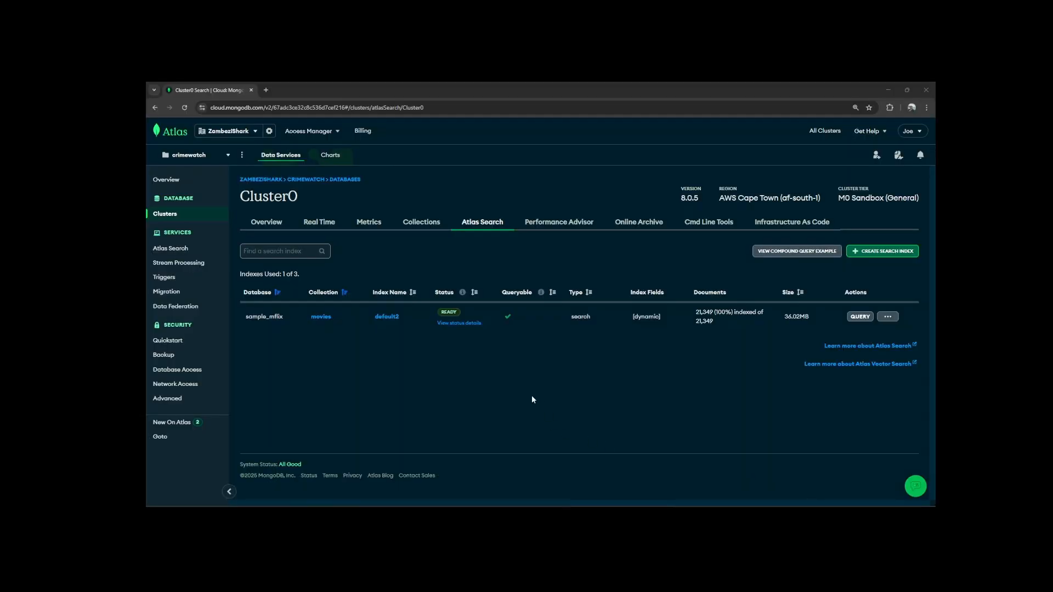
Start a new Atlas Search index named default with the sample_mflix view movies_last_20_years_vw as its data source.
{"action": "left_click", "coordinate": [487, 229]}
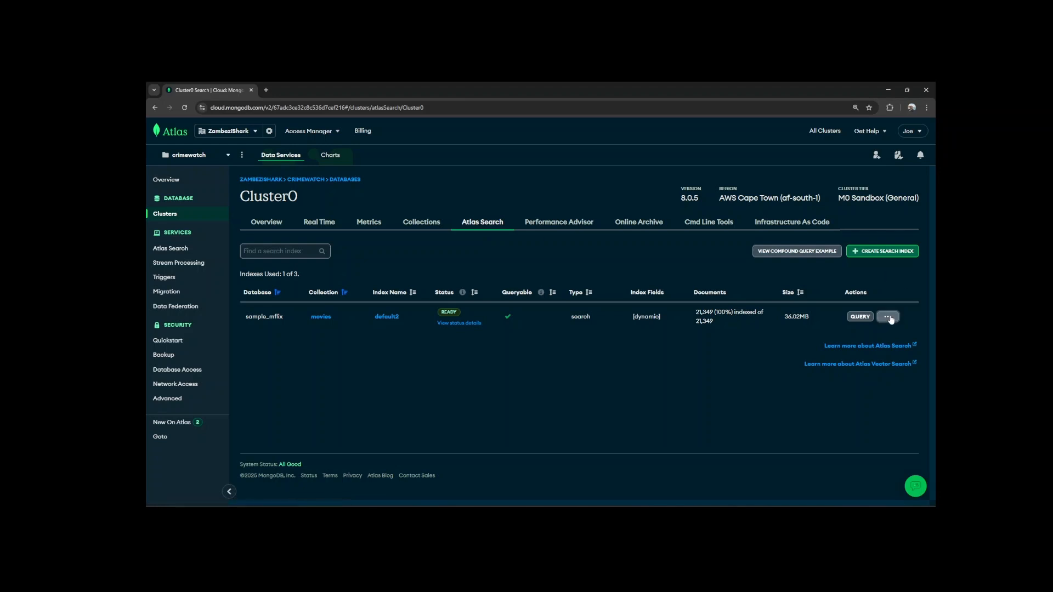
{"action": "left_click", "coordinate": [880, 254]}
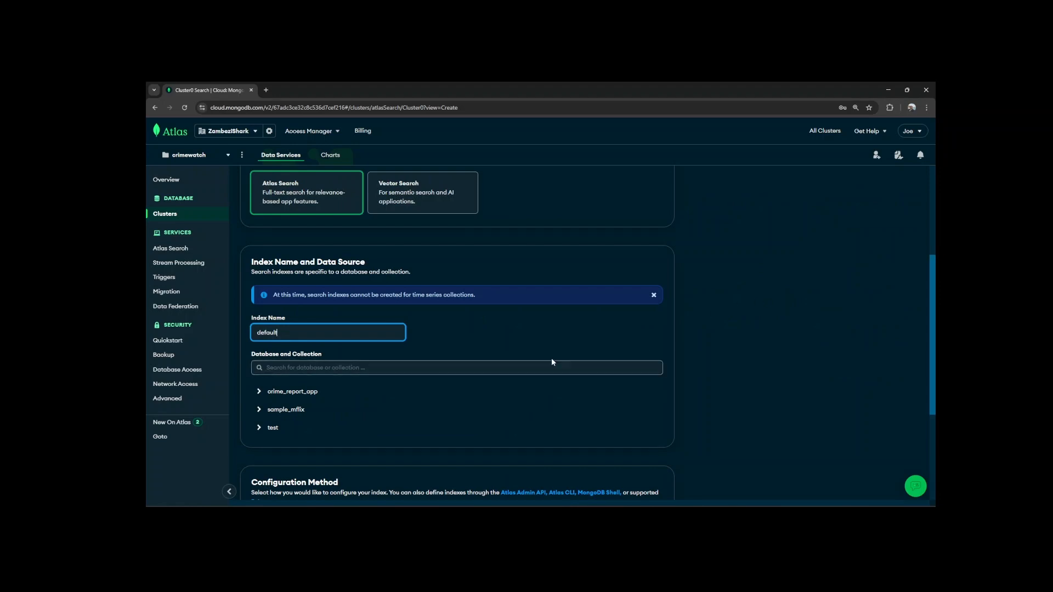
{"action": "scroll", "coordinate": [551, 360], "scroll_direction": "down", "scroll_amount": 1}
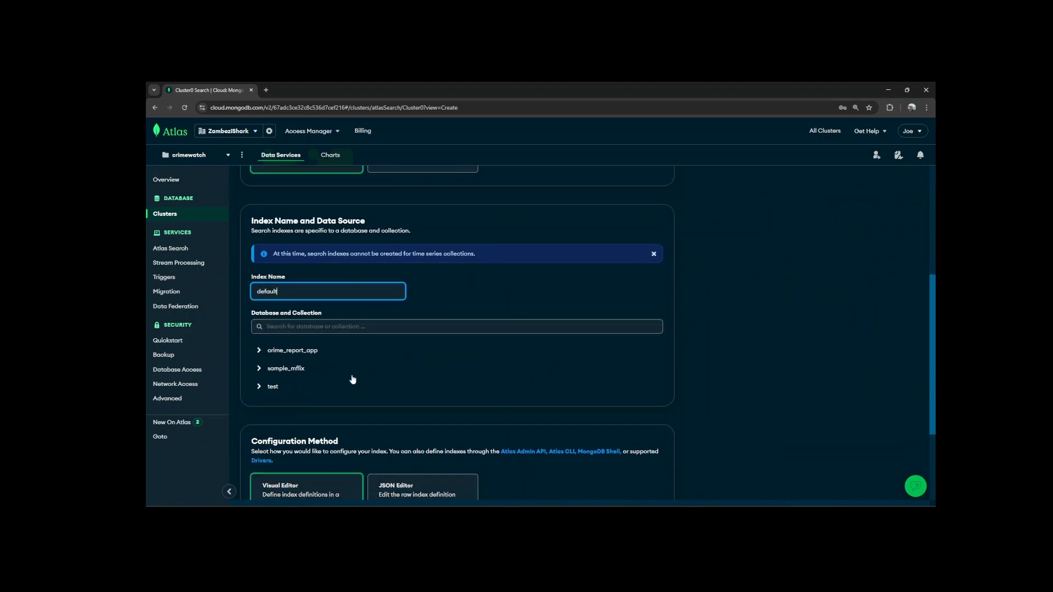
{"action": "left_click", "coordinate": [260, 369]}
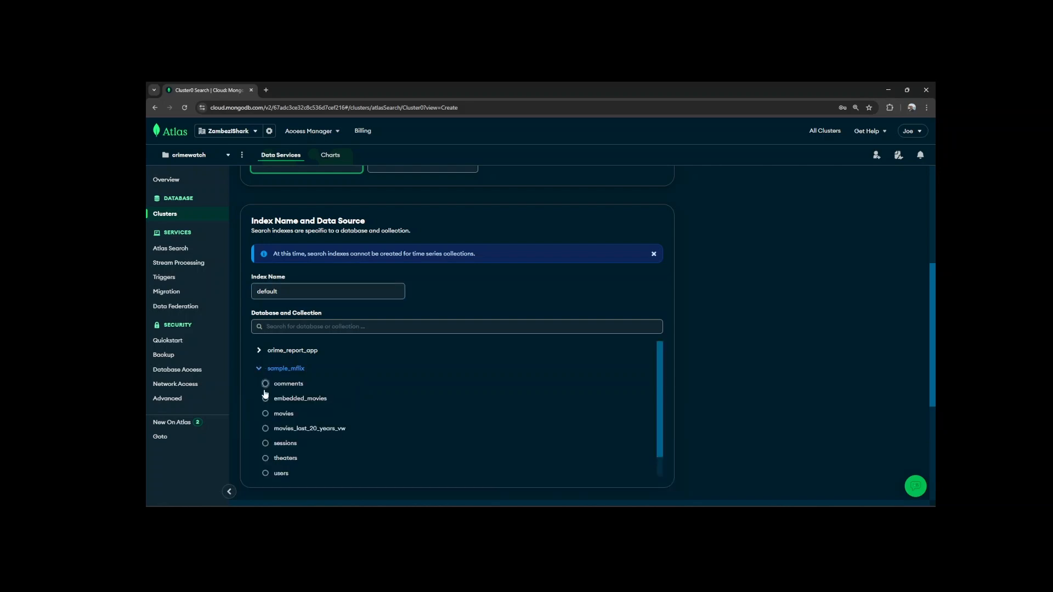
{"action": "left_click", "coordinate": [266, 429]}
{"action": "scroll", "coordinate": [381, 425], "scroll_direction": "down", "scroll_amount": 1}
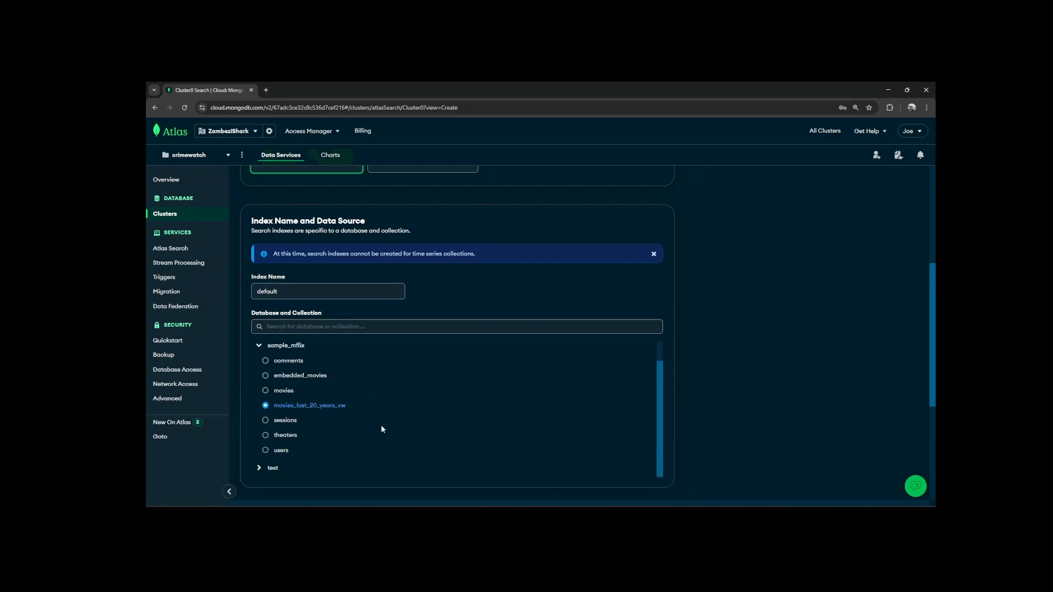
Choose the JSON Editor as the index configuration method and proceed to the configuration stage.
{"action": "scroll", "coordinate": [650, 454], "scroll_direction": "down", "scroll_amount": 5}
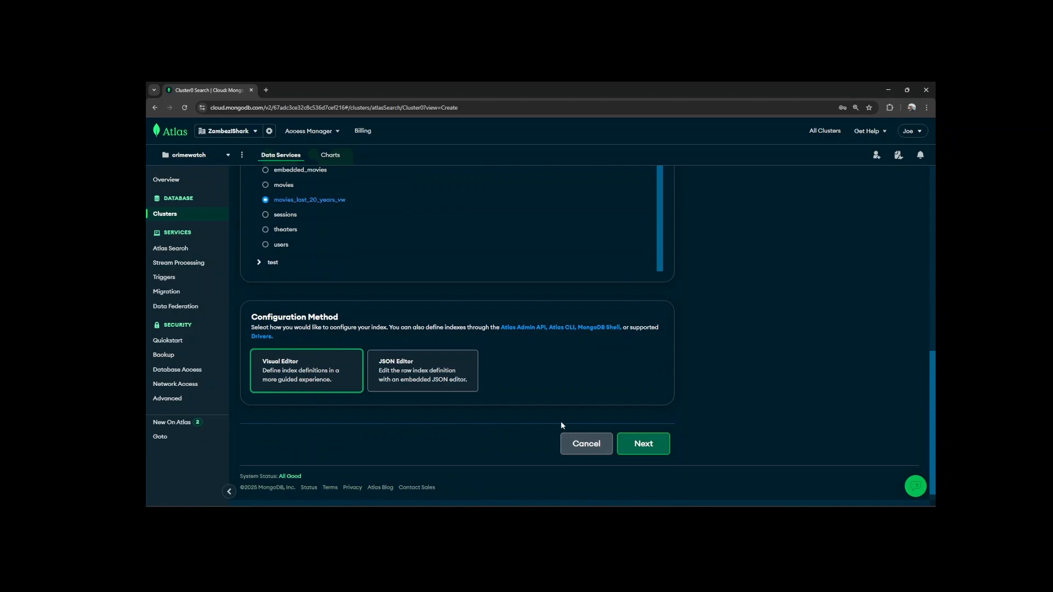
{"action": "left_click", "coordinate": [404, 378]}
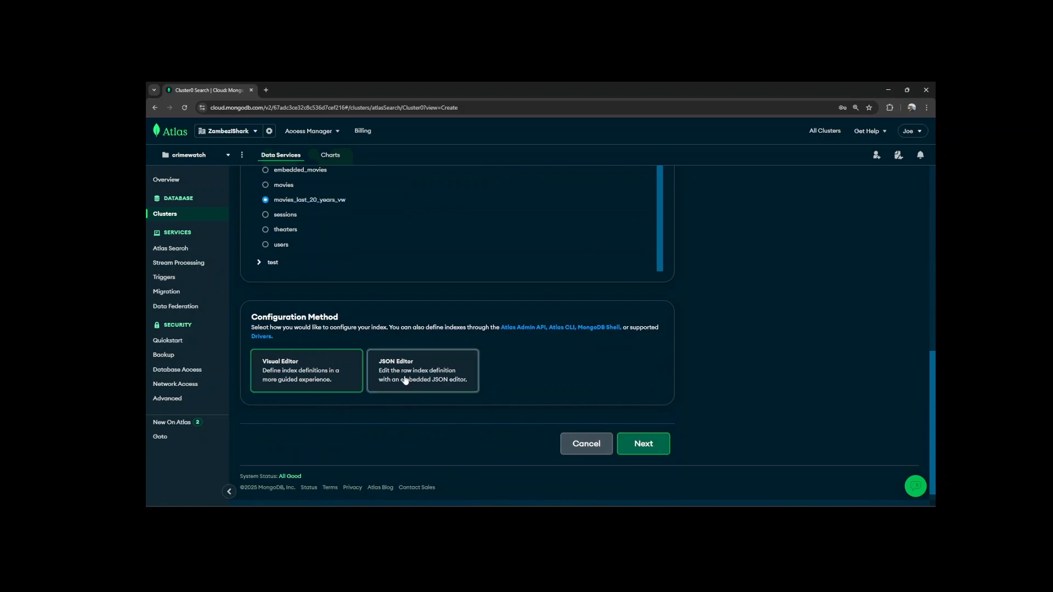
{"action": "left_click", "coordinate": [651, 442]}
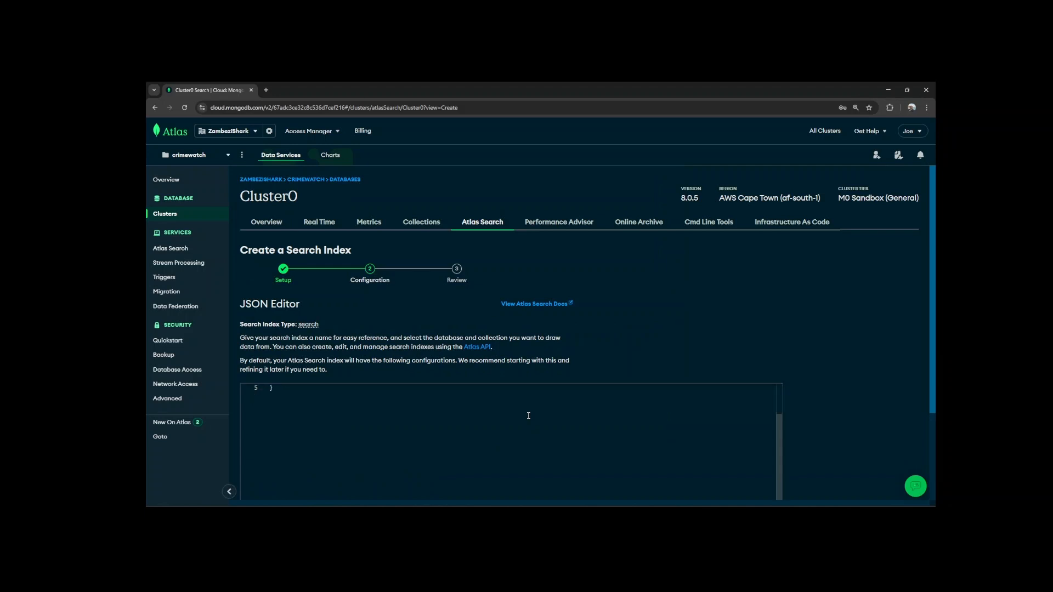
Keep the default dynamic mapping definition and create the search index on the view.
{"action": "scroll", "coordinate": [858, 418], "scroll_direction": "down", "scroll_amount": 2}
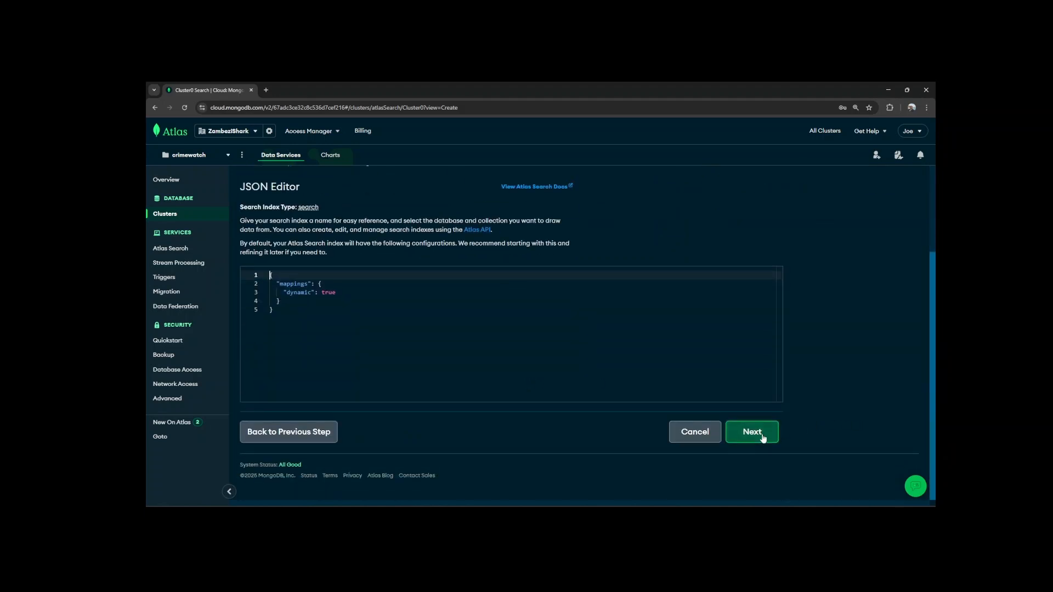
{"action": "left_click", "coordinate": [762, 437]}
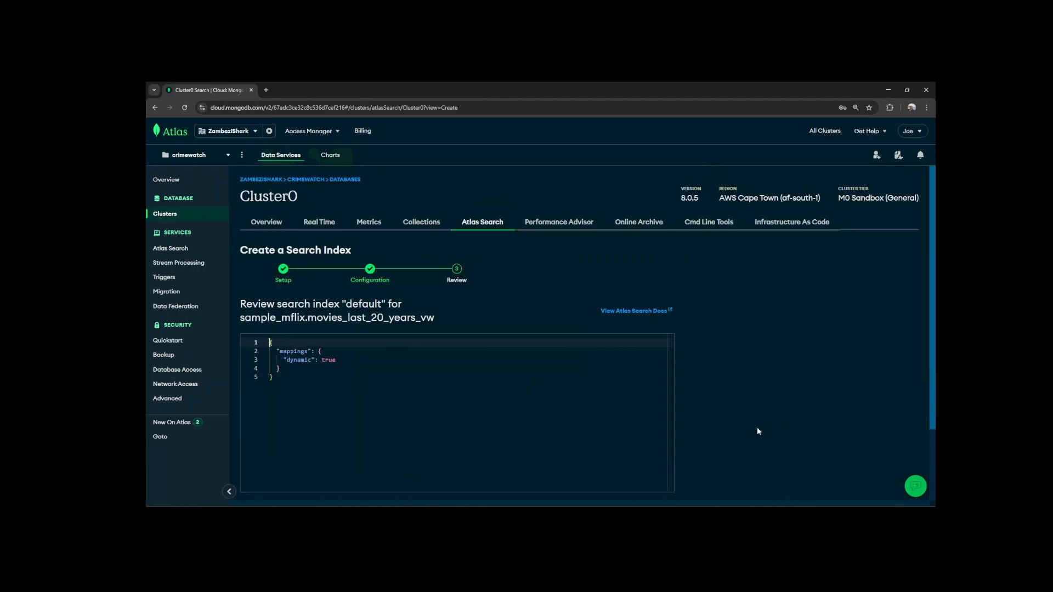
{"action": "scroll", "coordinate": [756, 428], "scroll_direction": "down", "scroll_amount": 3}
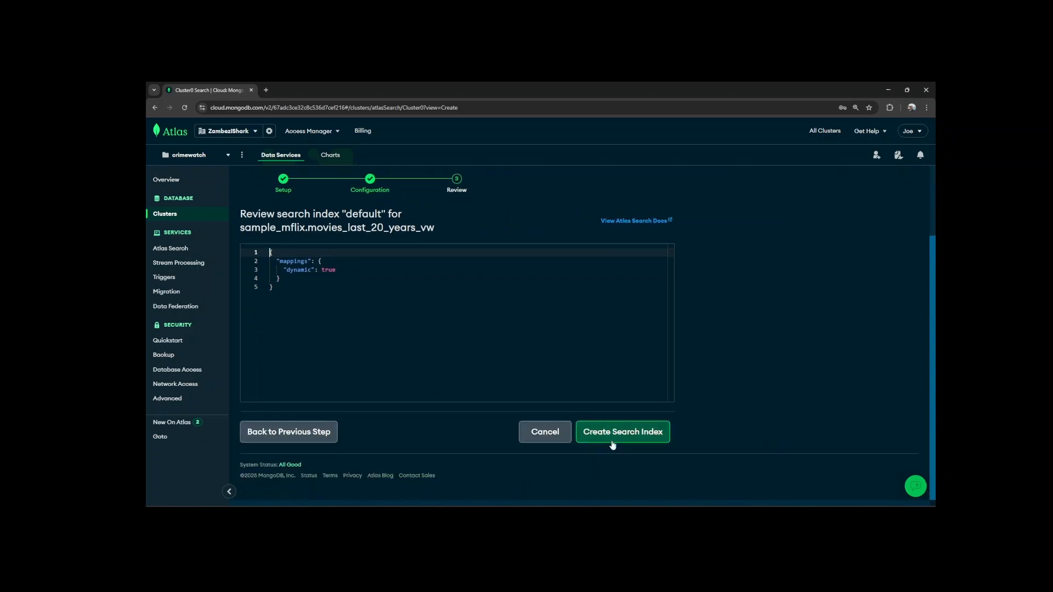
{"action": "left_click", "coordinate": [638, 436]}
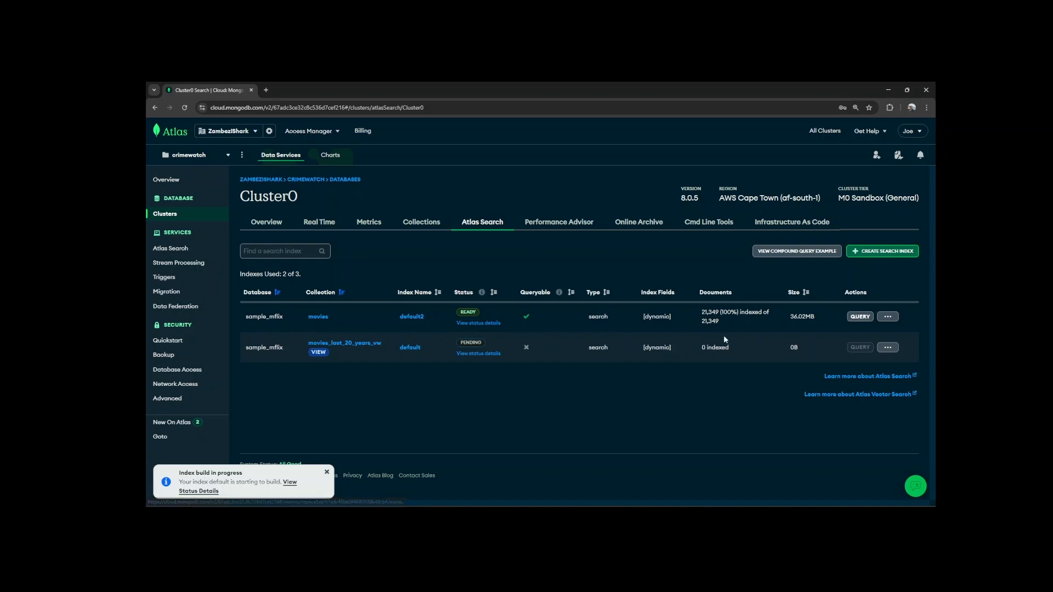
Compare the size of the movies search index with that of the movies_last_20_years_vw index.
{"action": "left_click_drag", "start_coordinate": [821, 314], "coordinate": [796, 318]}
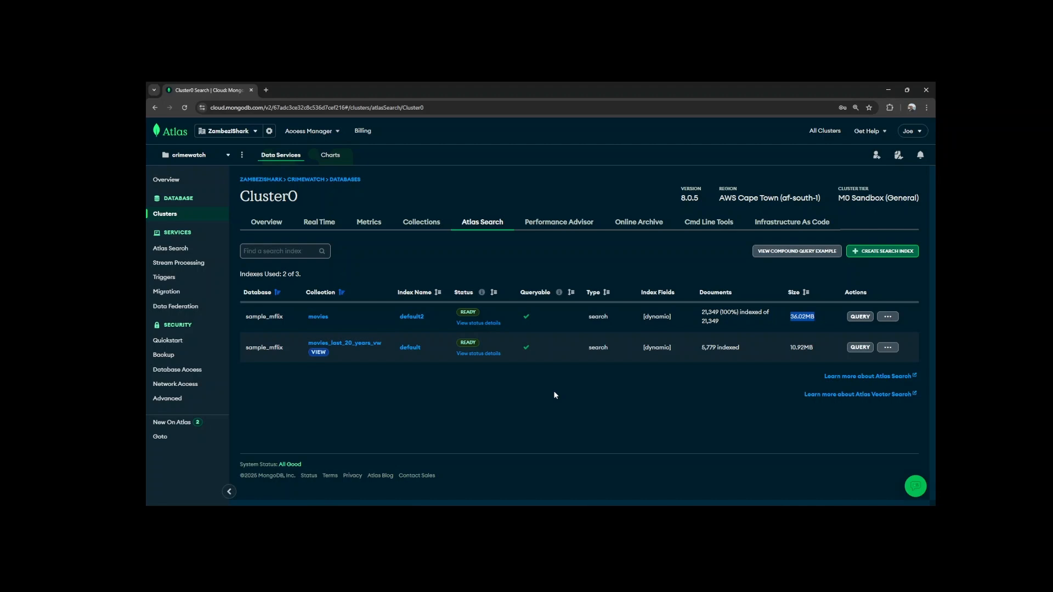
{"action": "left_click_drag", "start_coordinate": [813, 347], "coordinate": [800, 347]}
{"action": "left_click", "coordinate": [771, 385]}
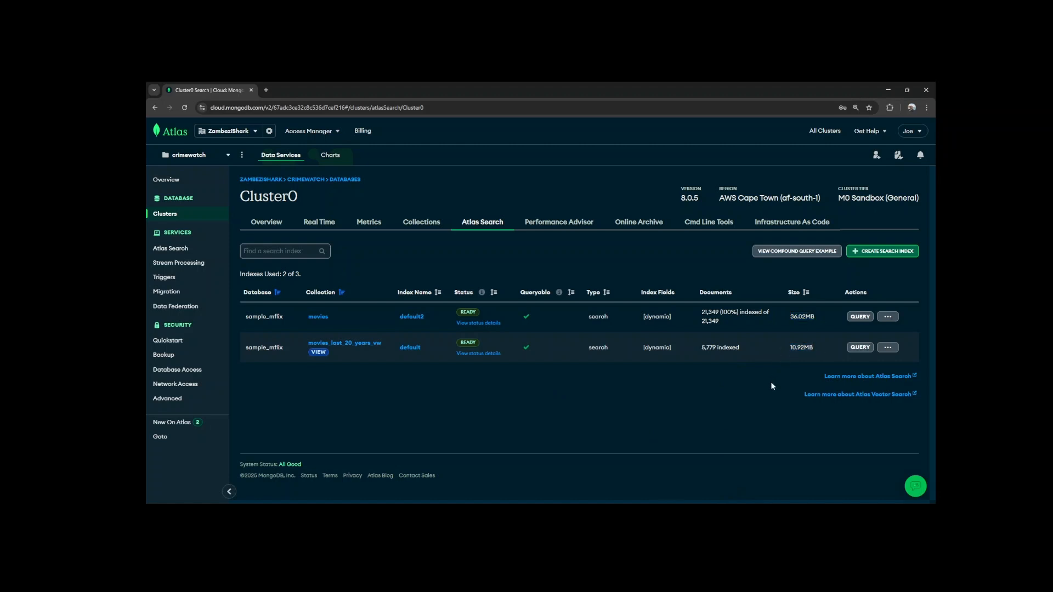
Open the Search Tester for the view's default index and read the note on which collection its queries run against.
{"action": "left_click", "coordinate": [860, 349]}
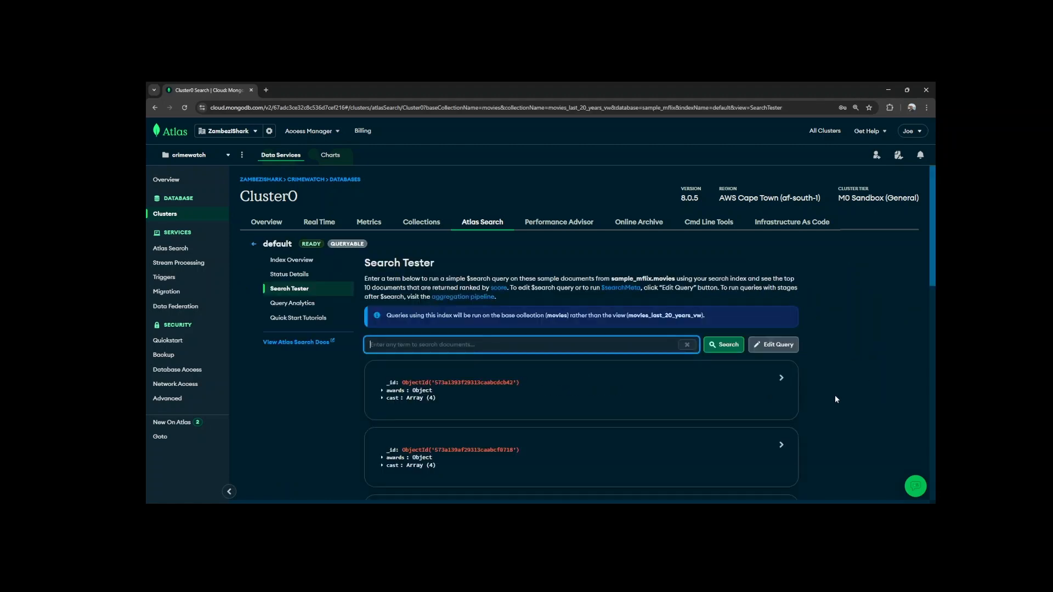
{"action": "left_click_drag", "start_coordinate": [447, 317], "coordinate": [522, 323]}
{"action": "left_click_drag", "start_coordinate": [399, 317], "coordinate": [716, 327]}
{"action": "left_click", "coordinate": [842, 318]}
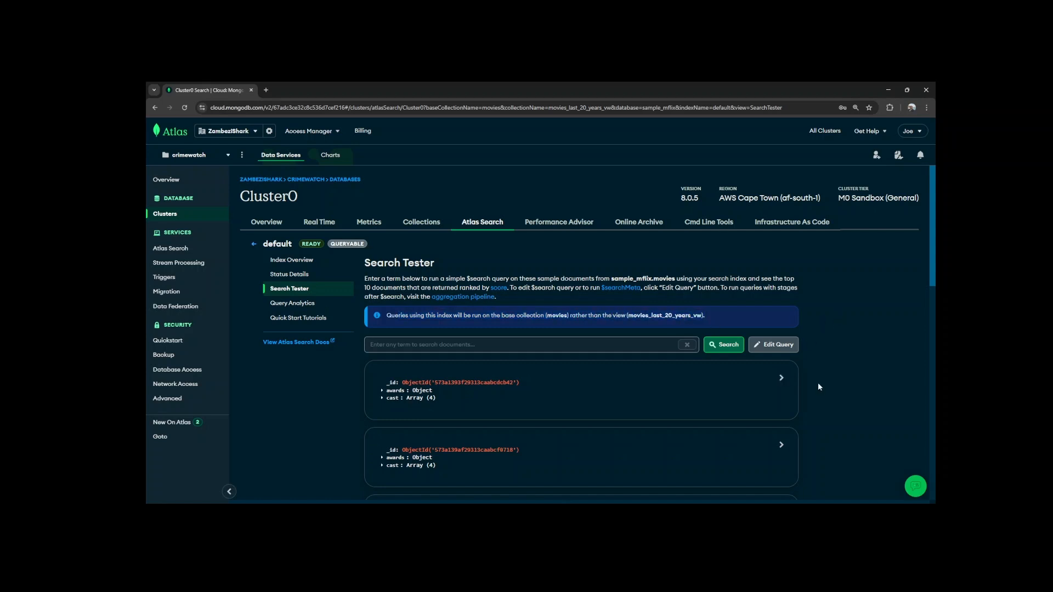
Open the Search Tester's query for editing and copy its default $search pipeline.
{"action": "left_click", "coordinate": [775, 344]}
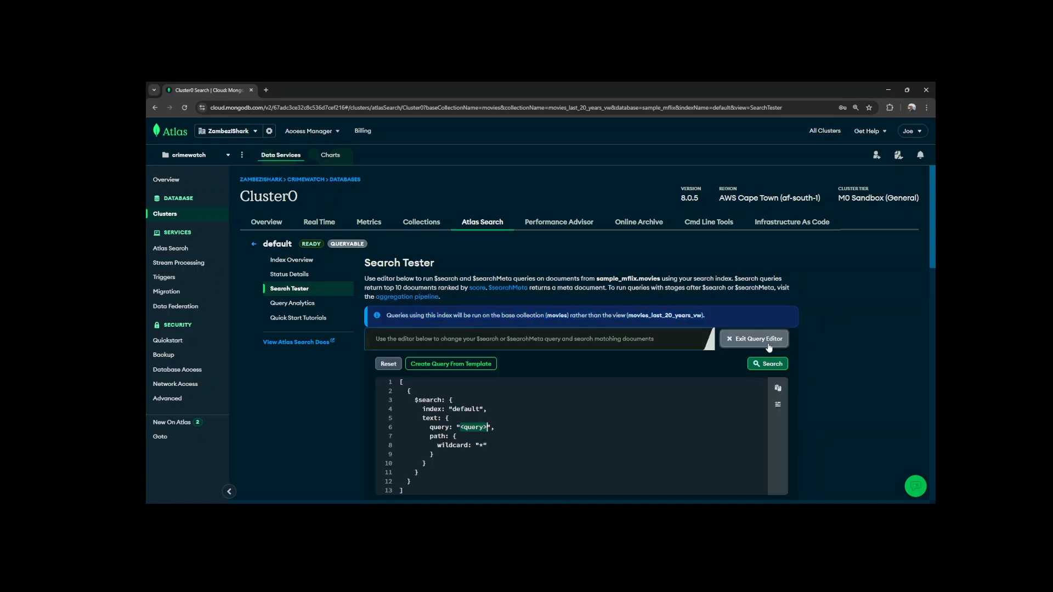
{"action": "scroll", "coordinate": [719, 353], "scroll_direction": "down", "scroll_amount": 2}
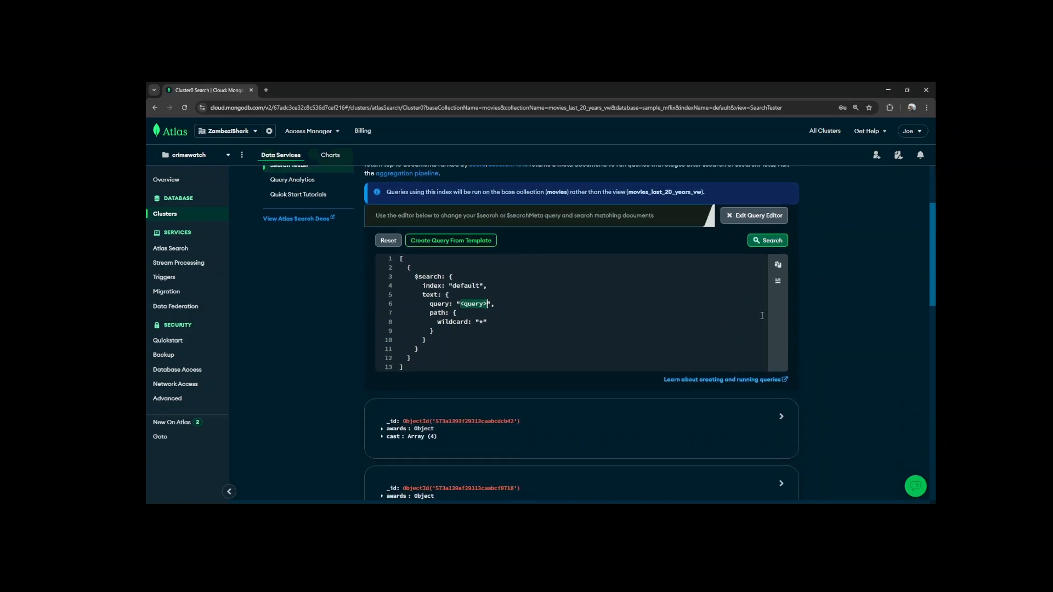
{"action": "left_click", "coordinate": [777, 264]}
Open the aggregation pipeline builder for the movies collection and paste the copied $search pipeline as text.
{"action": "scroll", "coordinate": [664, 327], "scroll_direction": "up", "scroll_amount": 2}
{"action": "left_click", "coordinate": [434, 299]}
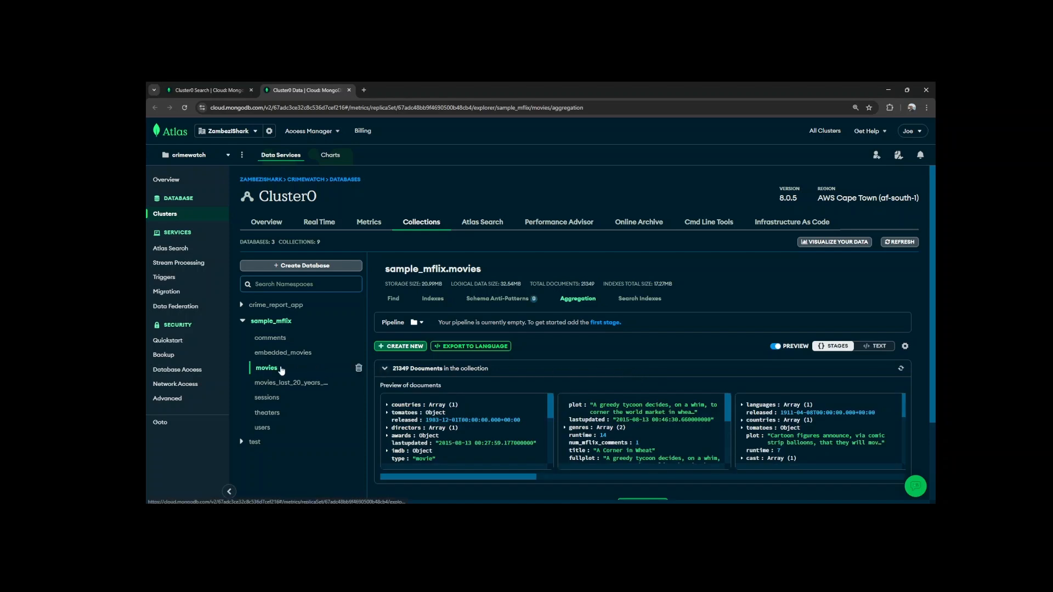
{"action": "left_click", "coordinate": [878, 348]}
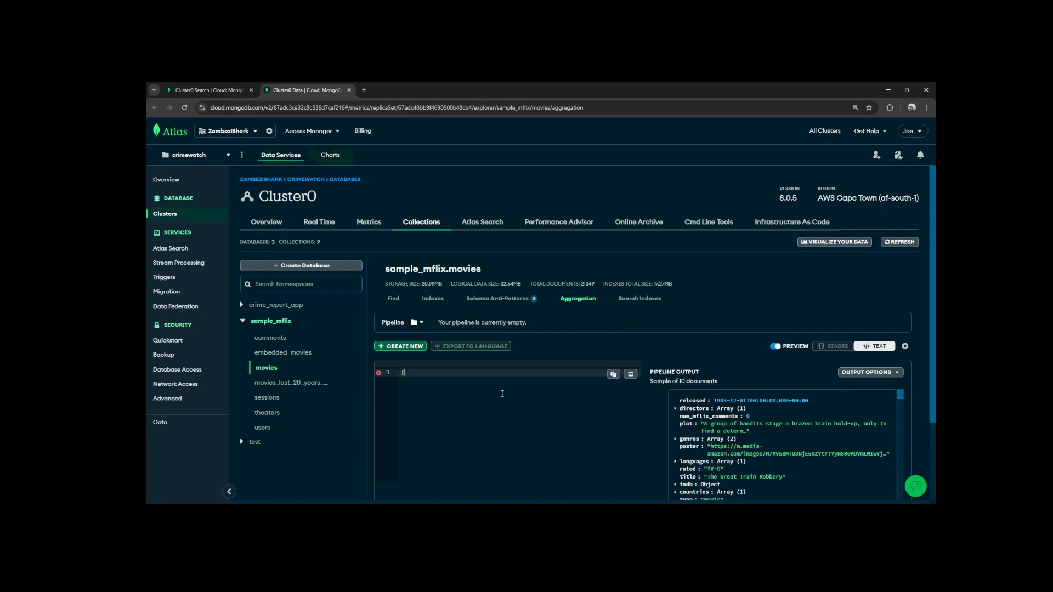
{"action": "key", "text": "ctrl+v"}
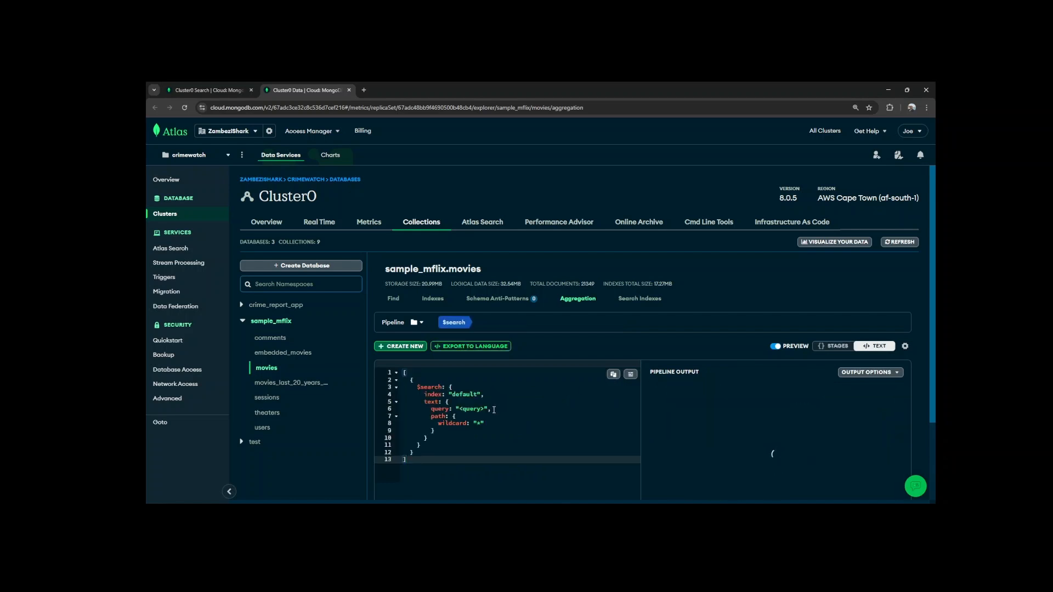
Replace the <query> placeholder in the $search stage with "Bridget Jones Diary".
{"action": "left_click", "coordinate": [487, 409]}
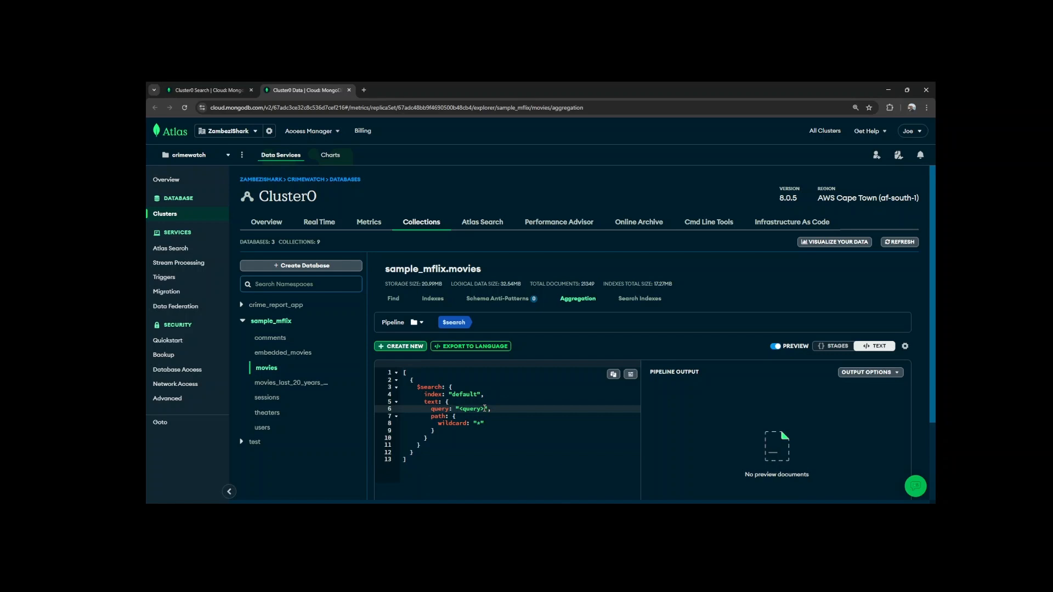
{"action": "key", "text": "Left"}
{"action": "key", "text": "Left"}
{"action": "key", "text": "Left"}
{"action": "key", "text": "Left"}
{"action": "key", "text": "Left"}
{"action": "key", "text": "Left"}
{"action": "key", "text": "Left"}
{"action": "key", "text": "Left"}
{"action": "key", "text": "Delete"}
{"action": "key", "text": "Delete"}
{"action": "key", "text": "Delete"}
{"action": "key", "text": "Delete"}
{"action": "key", "text": "Delete"}
{"action": "key", "text": "Delete"}
{"action": "key", "text": "Delete"}
{"action": "type", "text": "Bridget Jones"}
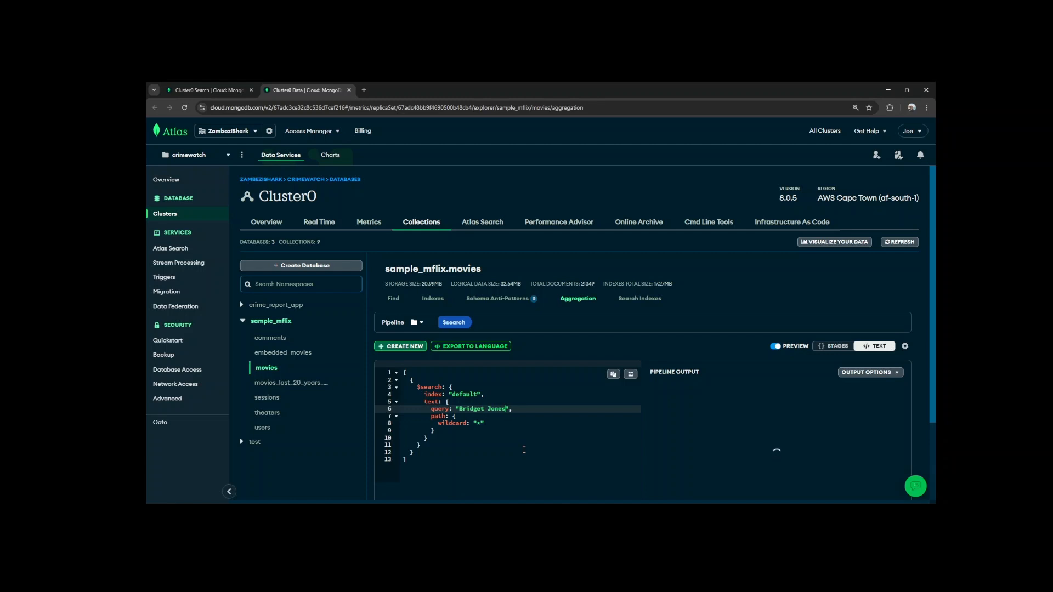
{"action": "type", "text": " Diary"}
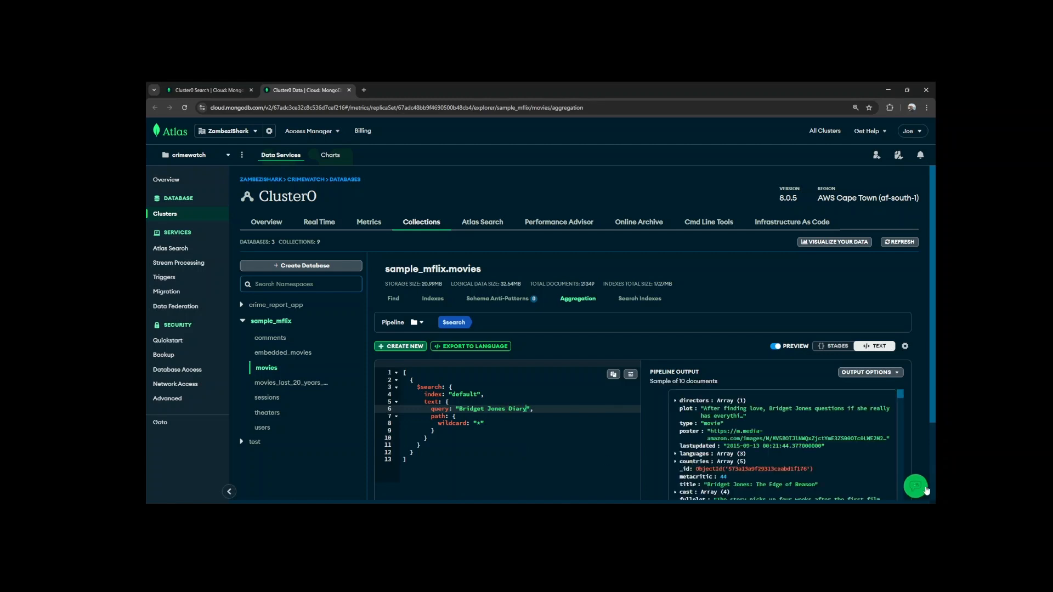
Show the pipeline as individual stages and examine the documents previewed for the $search stage.
{"action": "left_click", "coordinate": [837, 346]}
{"action": "scroll", "coordinate": [830, 360], "scroll_direction": "down", "scroll_amount": 2}
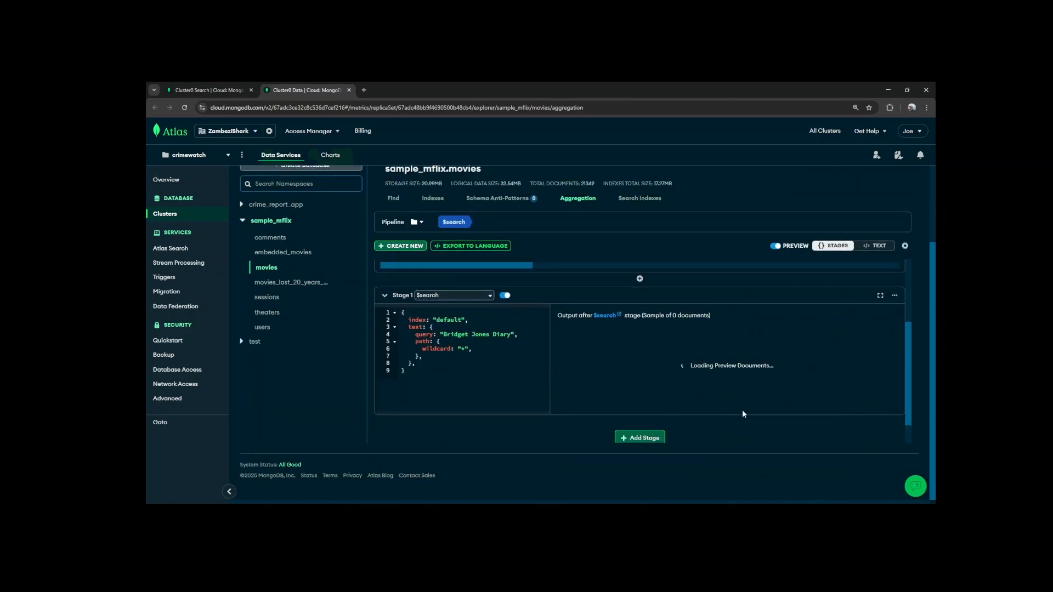
{"action": "scroll", "coordinate": [614, 353], "scroll_direction": "down", "scroll_amount": 3}
{"action": "scroll", "coordinate": [889, 388], "scroll_direction": "down", "scroll_amount": 3}
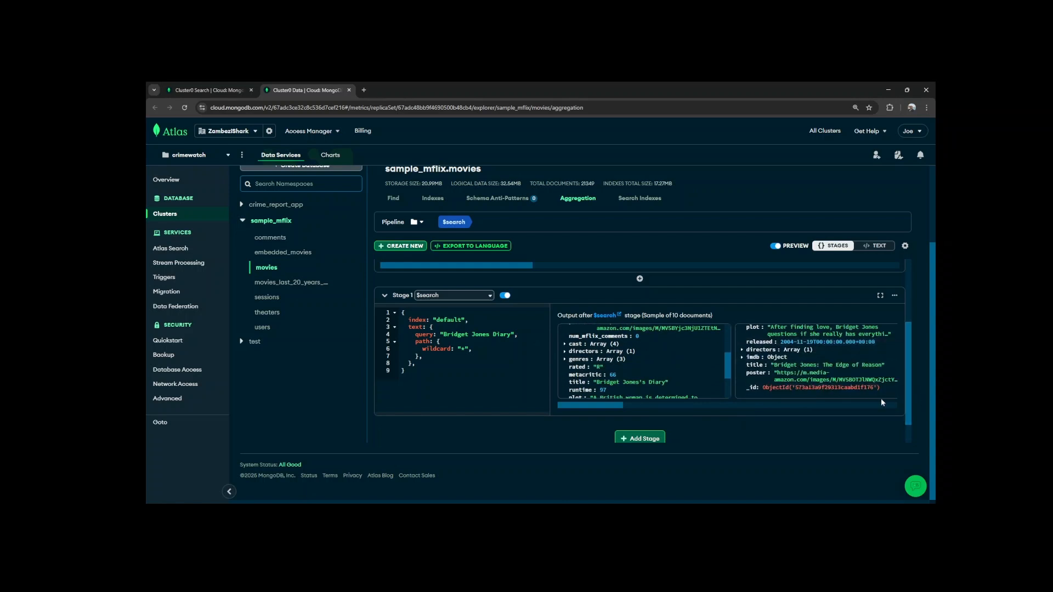
{"action": "scroll", "coordinate": [736, 427], "scroll_direction": "down", "scroll_amount": 1}
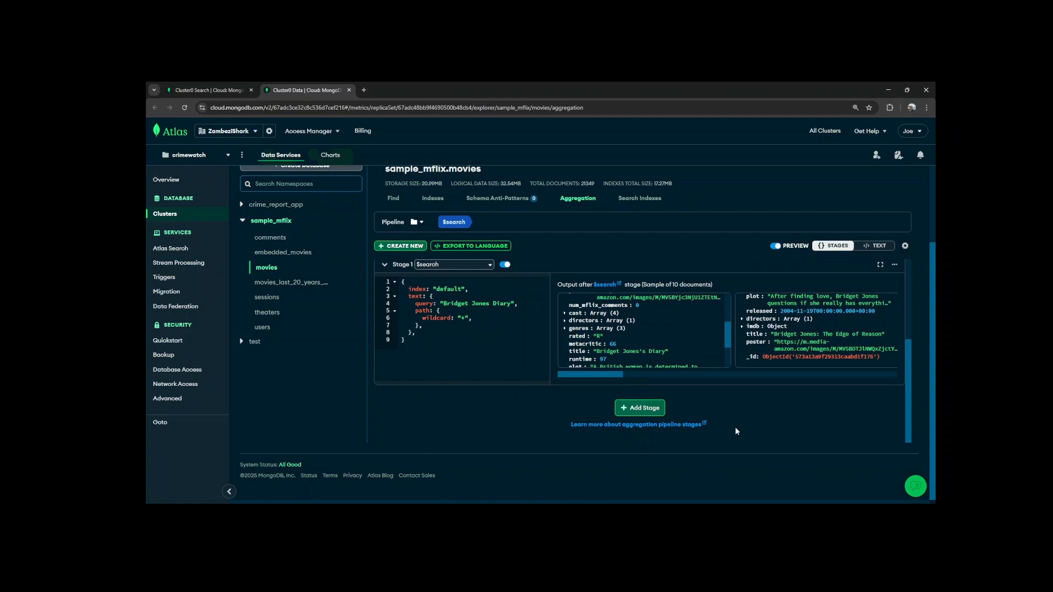
Add a second pipeline stage after $search and set its operator to $project.
{"action": "left_click", "coordinate": [631, 406]}
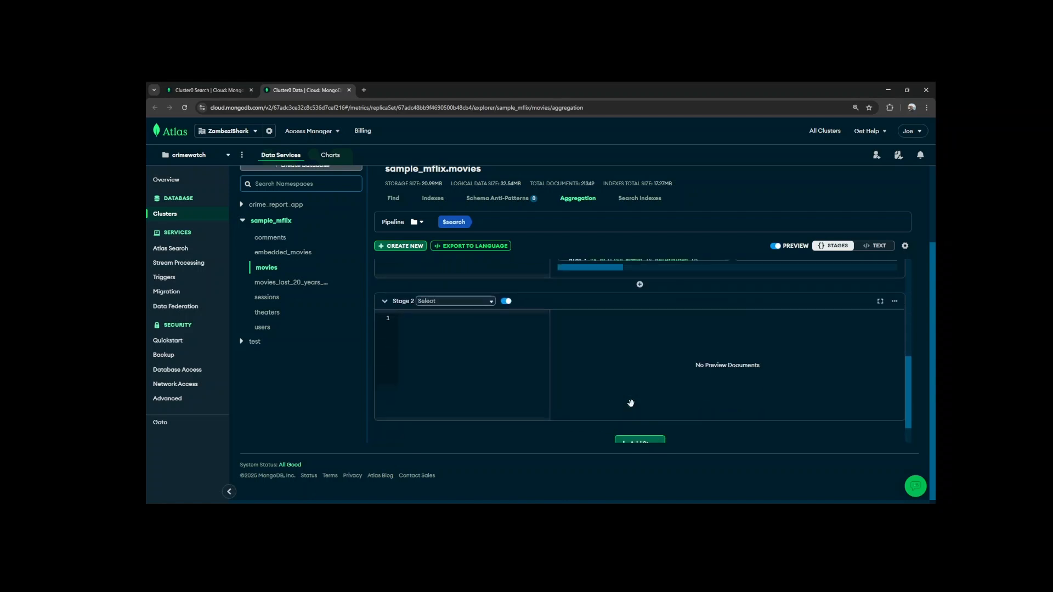
{"action": "left_click", "coordinate": [442, 295]}
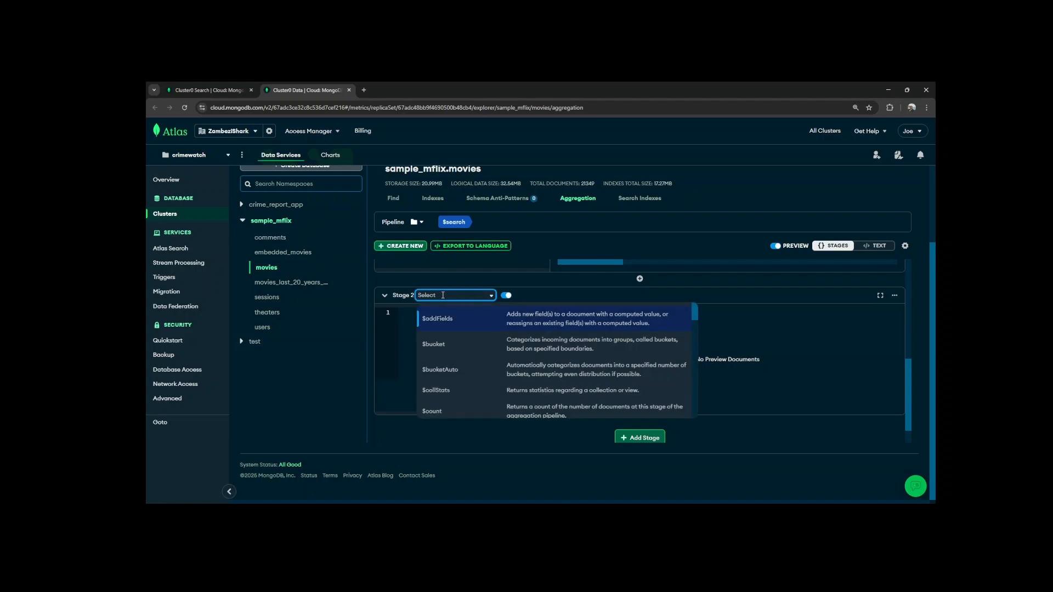
{"action": "type", "text": "project"}
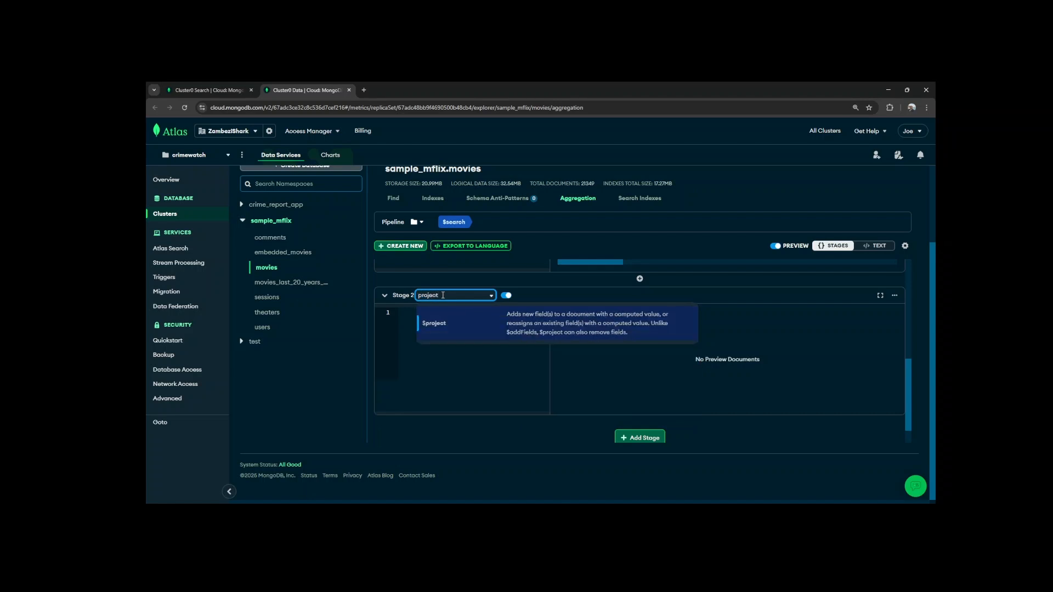
{"action": "key", "text": "Return"}
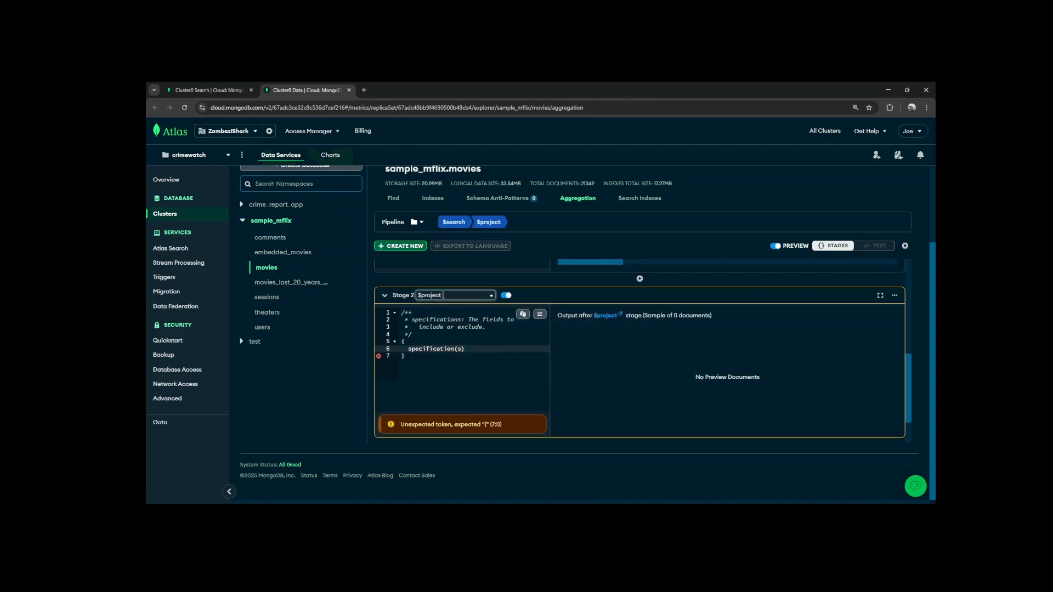
Replace the $project placeholder with a score field defined as { $meta: "searchScore" } and format the stage code.
{"action": "key", "text": "Home"}
{"action": "key", "text": "BackSpace"}
{"action": "key", "text": "shift+End"}
{"action": "key", "text": "Delete"}
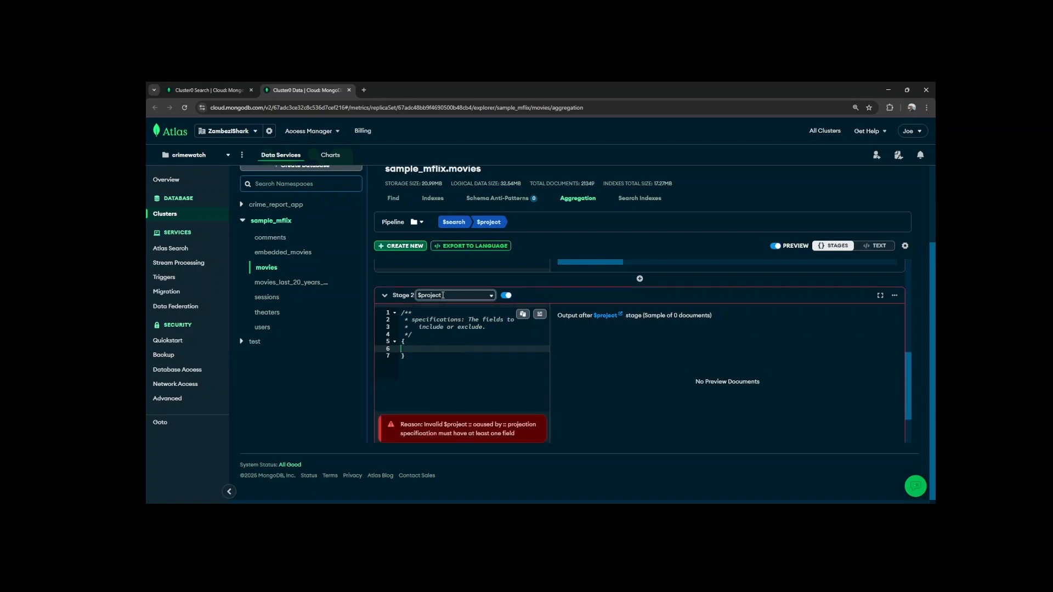
{"action": "type", "text": "score"}
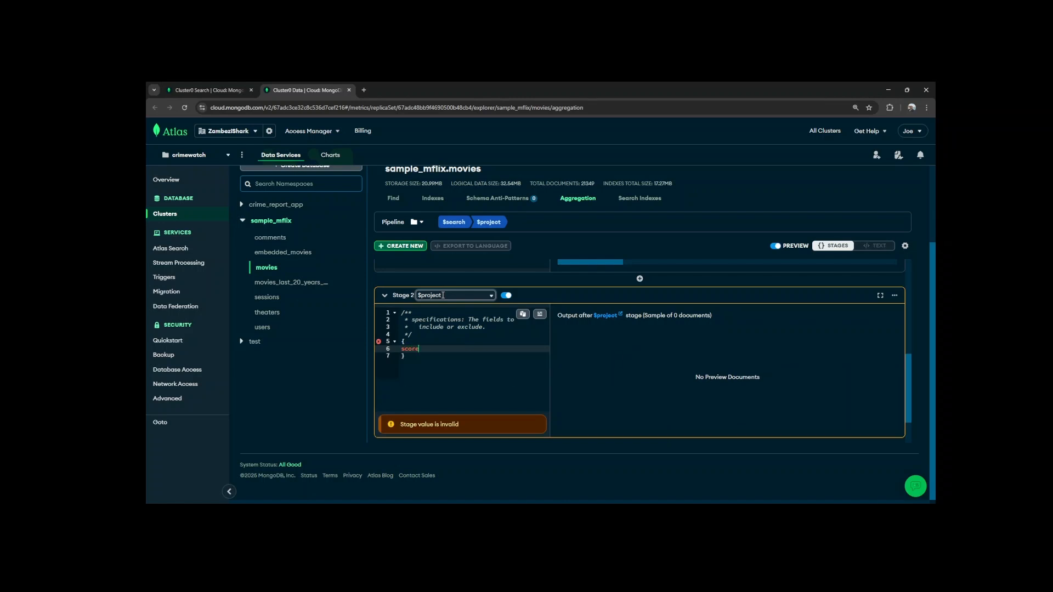
{"action": "type", "text": ":{"}
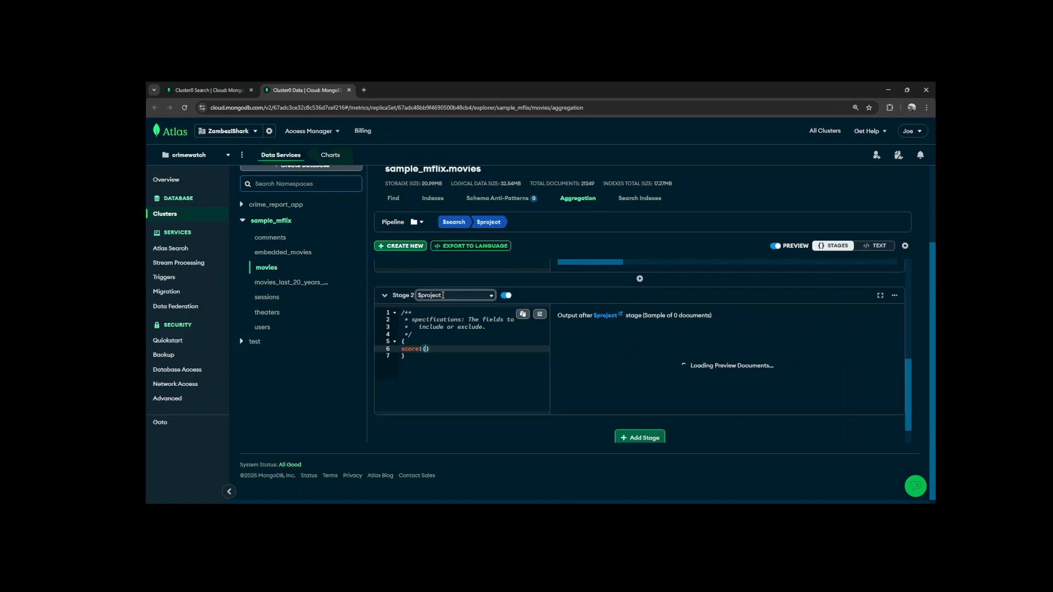
{"action": "type", "text": "$meta"}
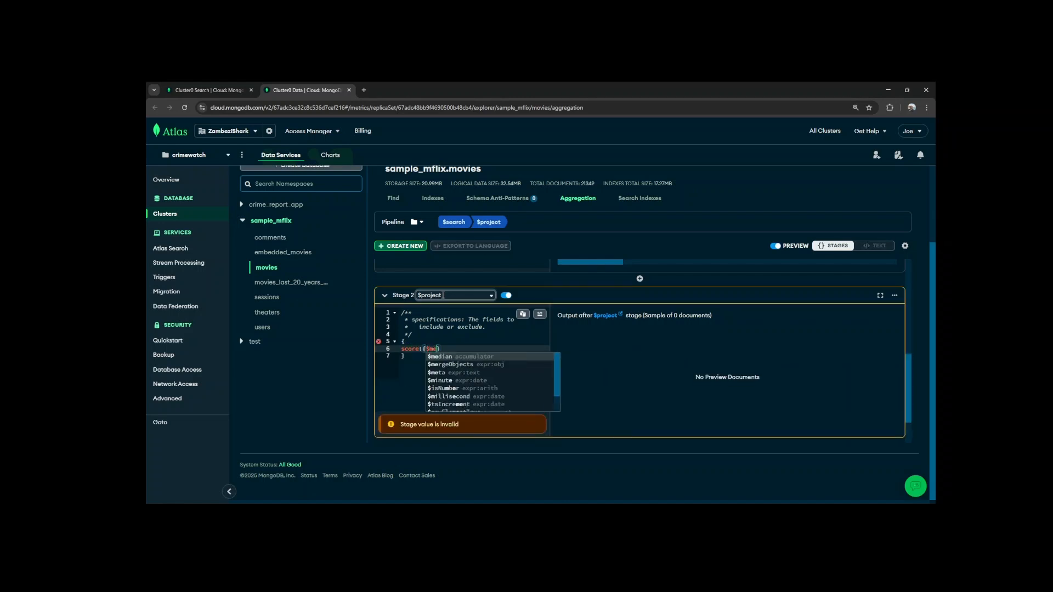
{"action": "type", "text": ":"}
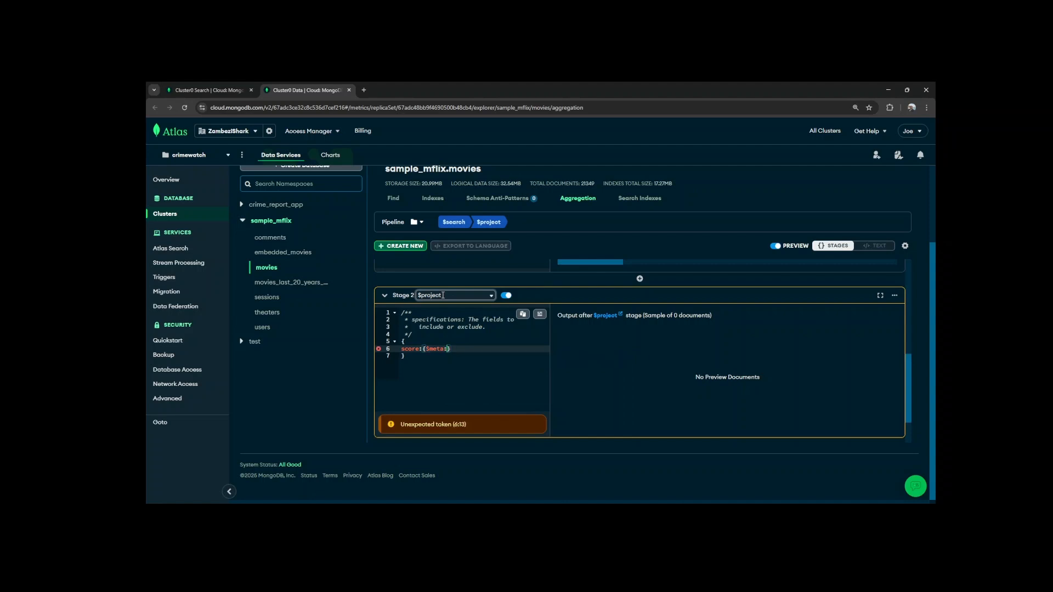
{"action": "type", "text": "'search"}
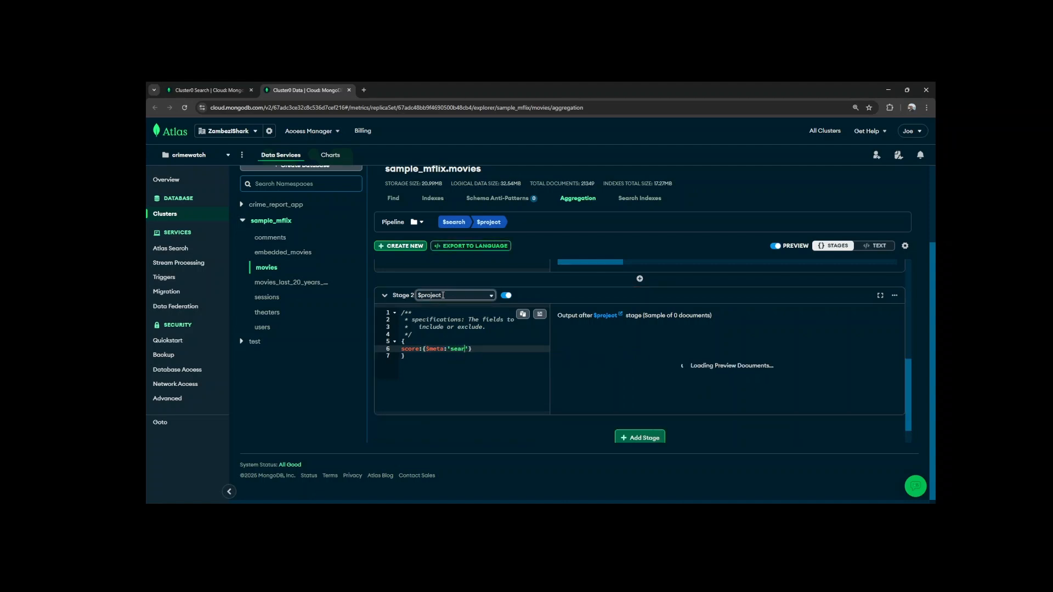
{"action": "type", "text": "Score"}
{"action": "left_click", "coordinate": [539, 315]}
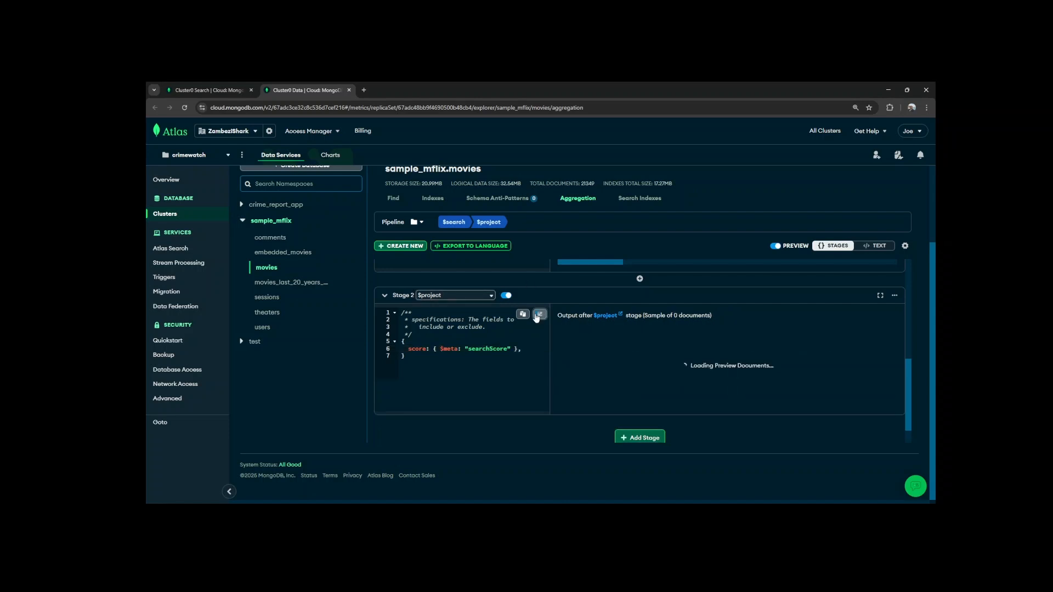
Add title: 1 and year: 1 after the score field in the $project stage and format the code.
{"action": "left_click", "coordinate": [527, 348]}
{"action": "type", "text": "title"}
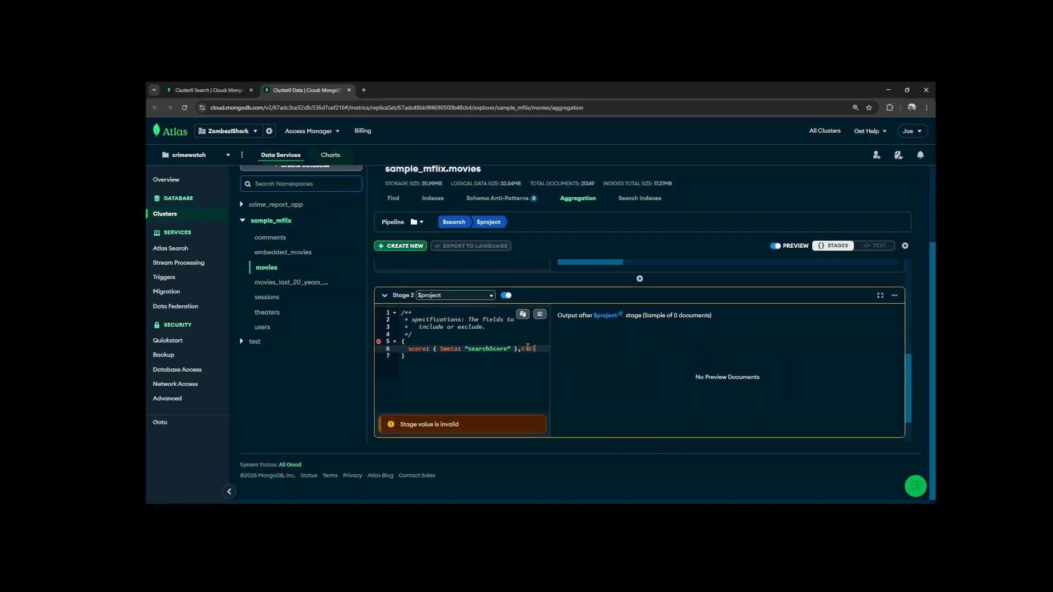
{"action": "type", "text": ":1,year:1"}
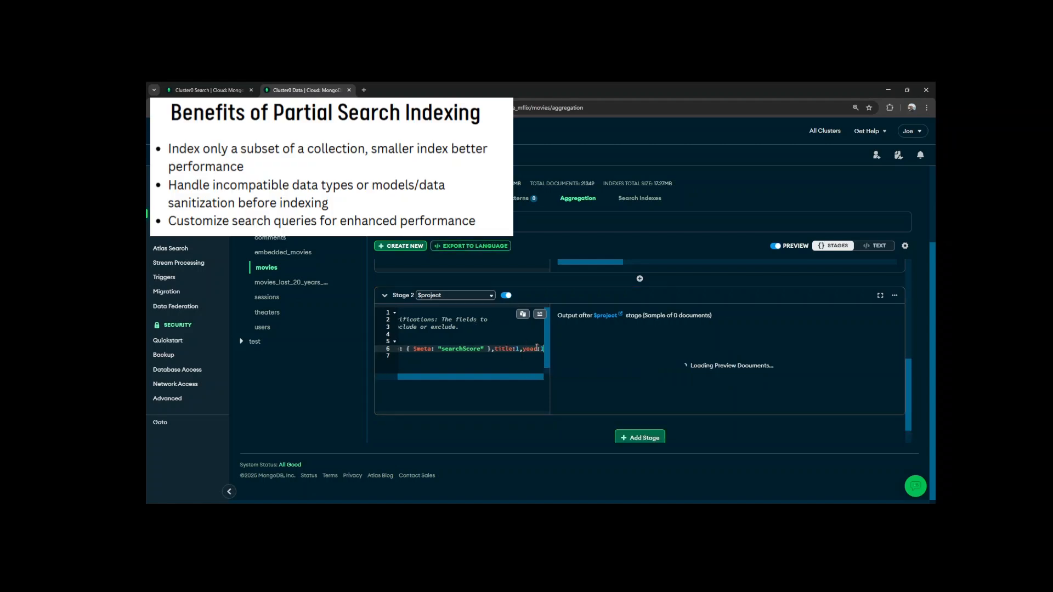
{"action": "left_click", "coordinate": [540, 314]}
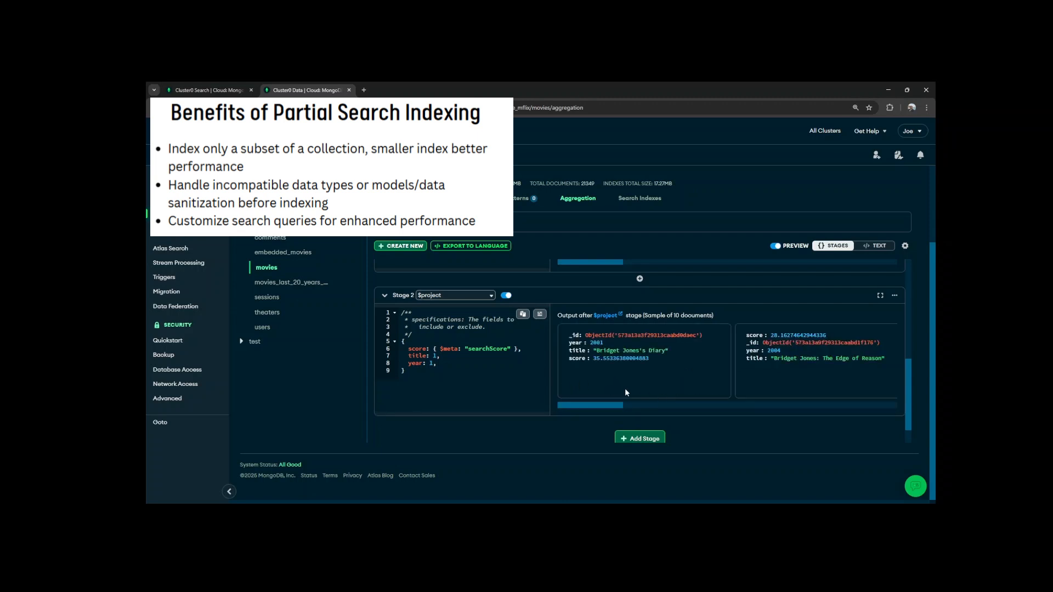
Show the whole pipeline as text, copy it, and switch to the mongosh terminal window.
{"action": "scroll", "coordinate": [795, 371], "scroll_direction": "down", "scroll_amount": 1}
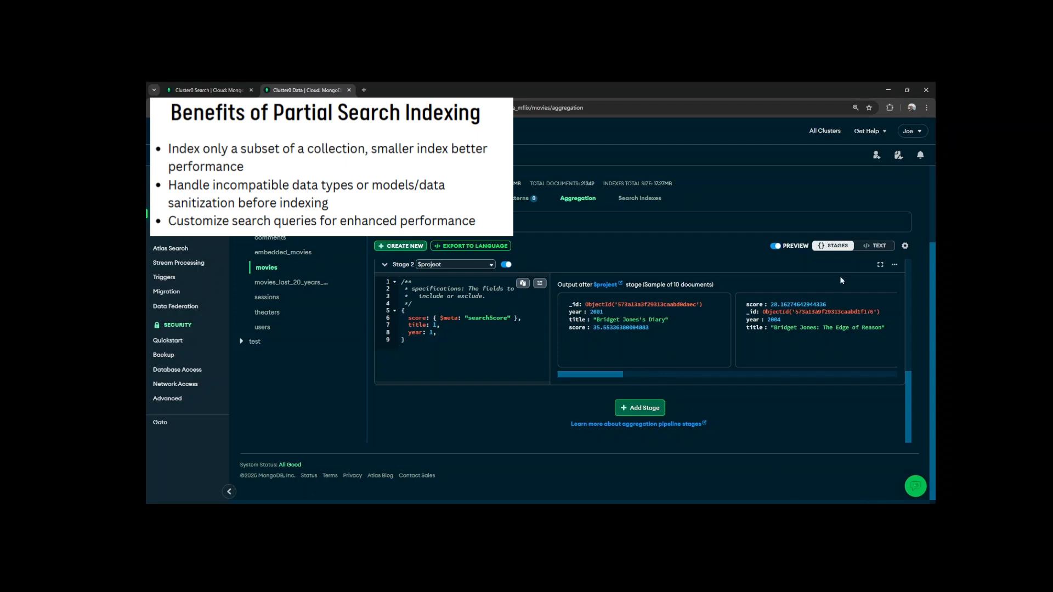
{"action": "left_click", "coordinate": [875, 246]}
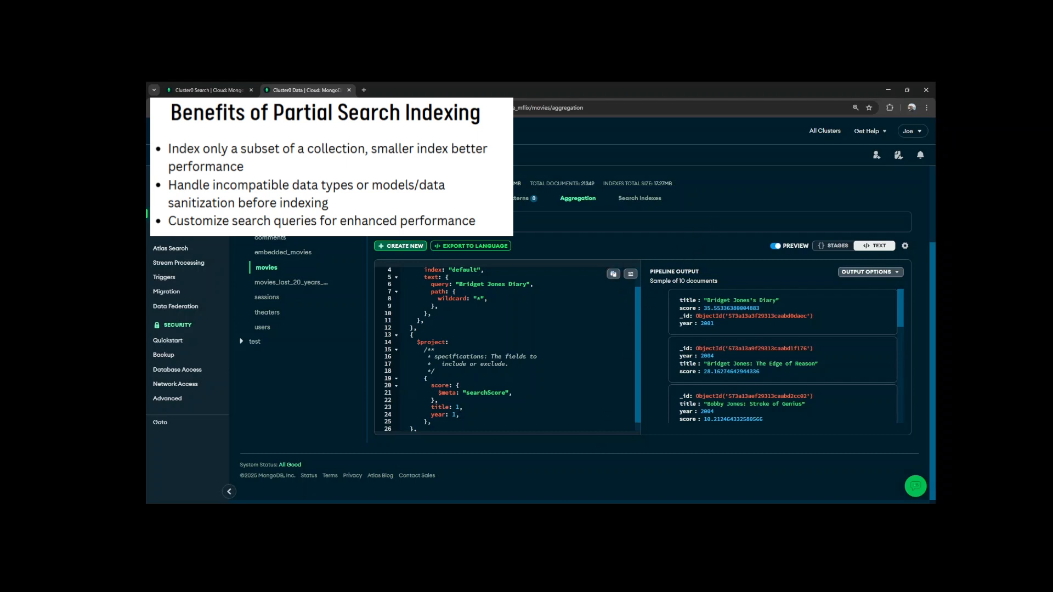
{"action": "left_click", "coordinate": [587, 514]}
{"action": "left_click", "coordinate": [565, 477]}
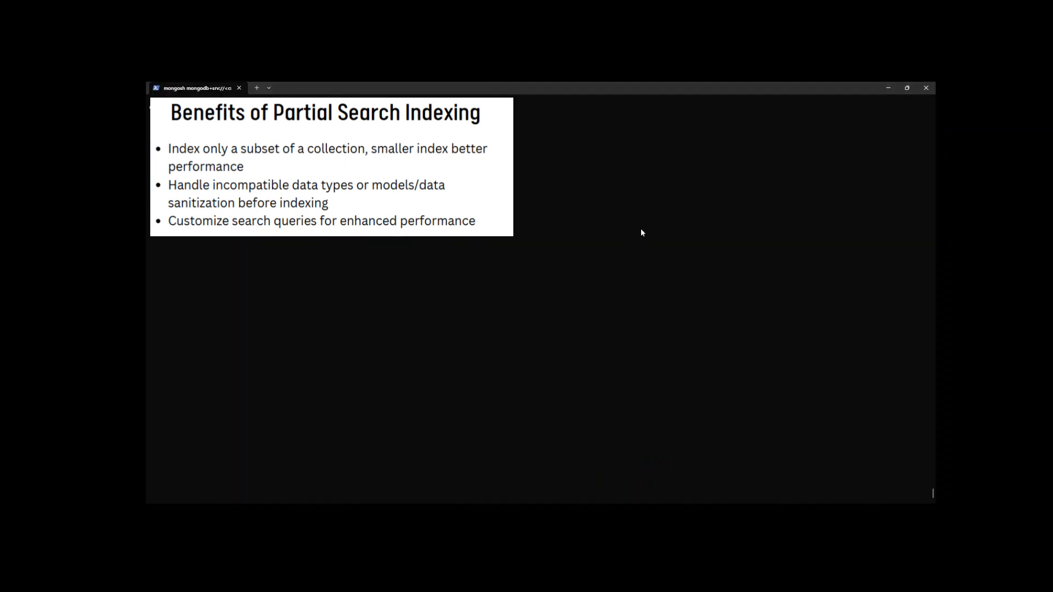
Declare a mongosh variable with let query= and the copied $search and $project pipeline as its value.
{"action": "type", "text": "se"}
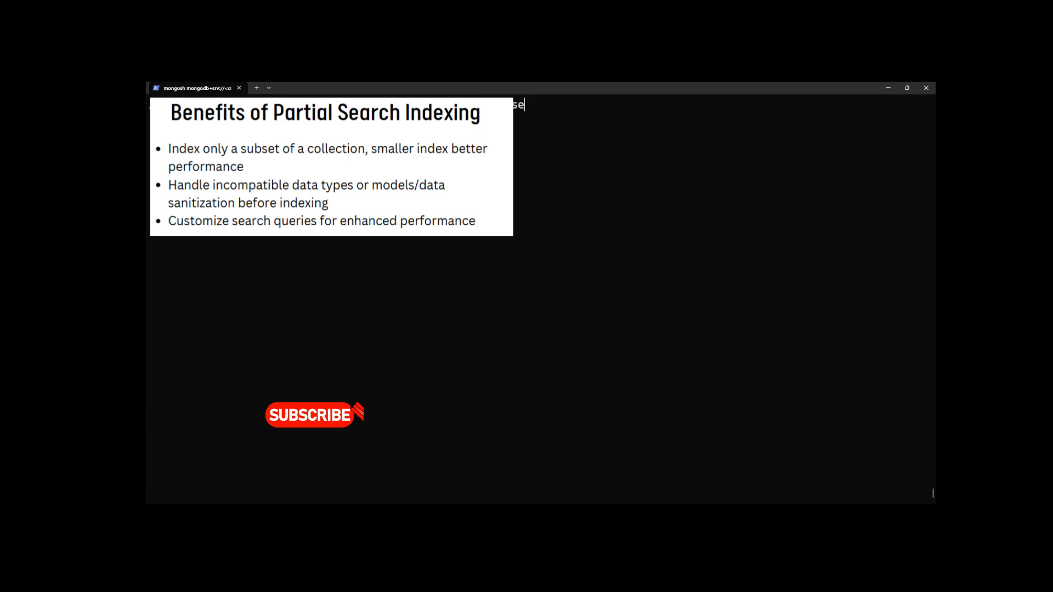
{"action": "type", "text": "archI"}
{"action": "key", "text": "BackSpace"}
{"action": "key", "text": "BackSpace"}
{"action": "key", "text": "BackSpace"}
{"action": "key", "text": "BackSpace"}
{"action": "key", "text": "BackSpace"}
{"action": "key", "text": "BackSpace"}
{"action": "key", "text": "BackSpace"}
{"action": "type", "text": "query="}
{"action": "type", "text": "[   {     $search: {       index: \"default\",       text: {         query: \"Bridget Jones Diary\",         path: {           wildcard: \"*\",         },       },     },   },   {     $project:       /**        * specifications: The fields to        *   include or exclude.        */       {         score: {           $meta: \"searchScore\",         },         title: 1,         year: 1,       },   }, ]"}
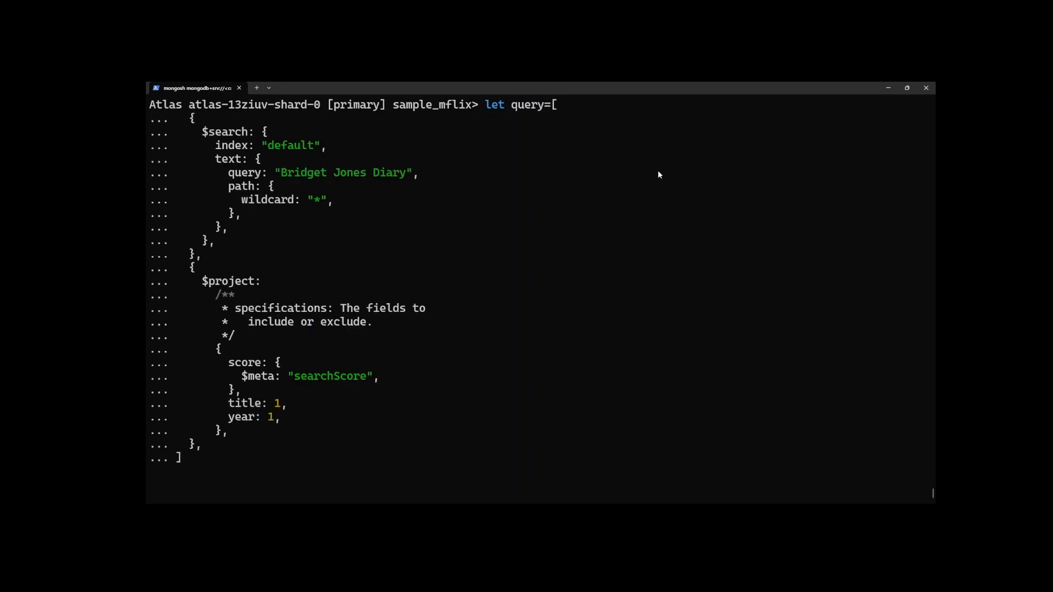
{"action": "key", "text": "Return"}
Clear the terminal screen and run db.movies.aggregate(query) in the sample_mflix database.
{"action": "type", "text": "db.mo"}
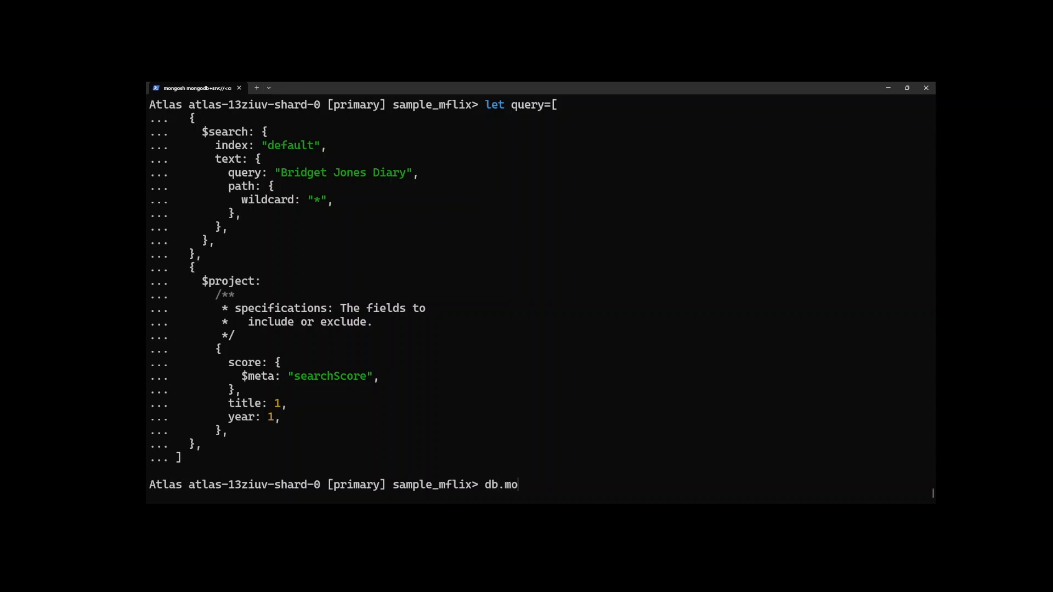
{"action": "type", "text": "vies.aggregate(p"}
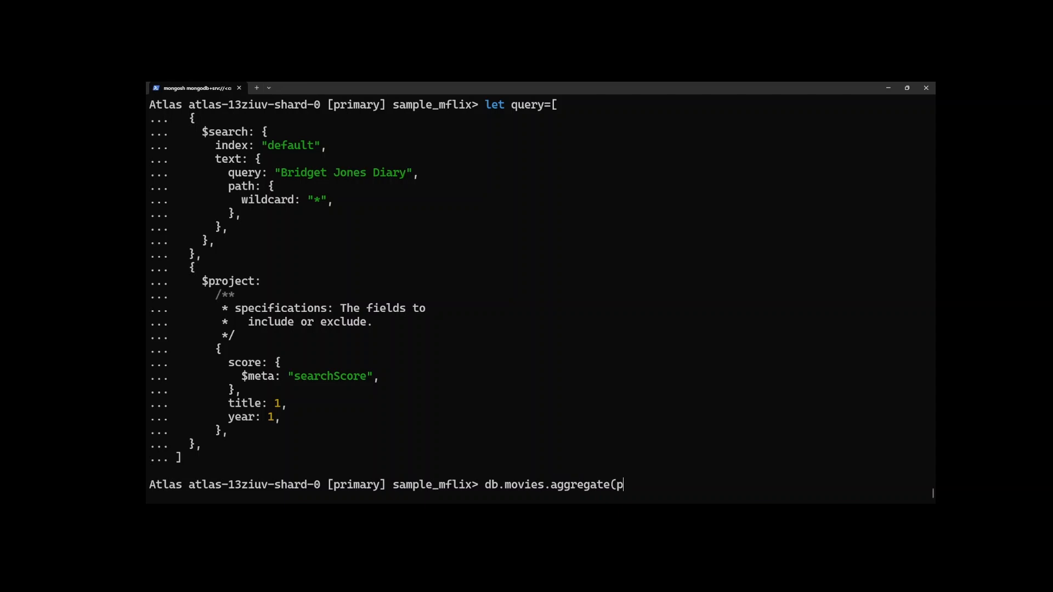
{"action": "key", "text": "BackSpace"}
{"action": "type", "text": "query)"}
{"action": "key", "text": "ctrl+l"}
{"action": "key", "text": "Return"}
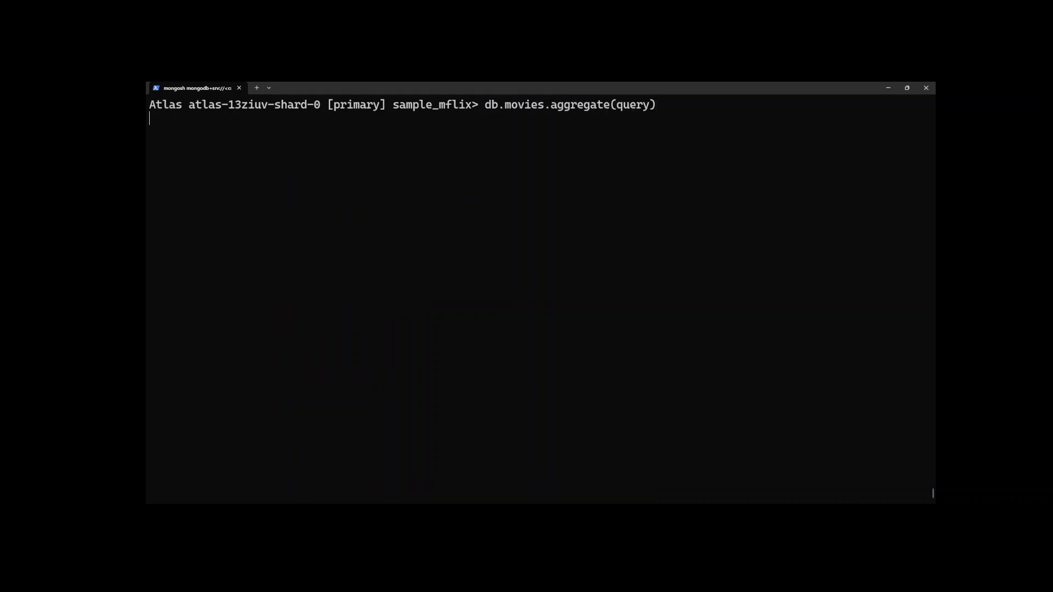